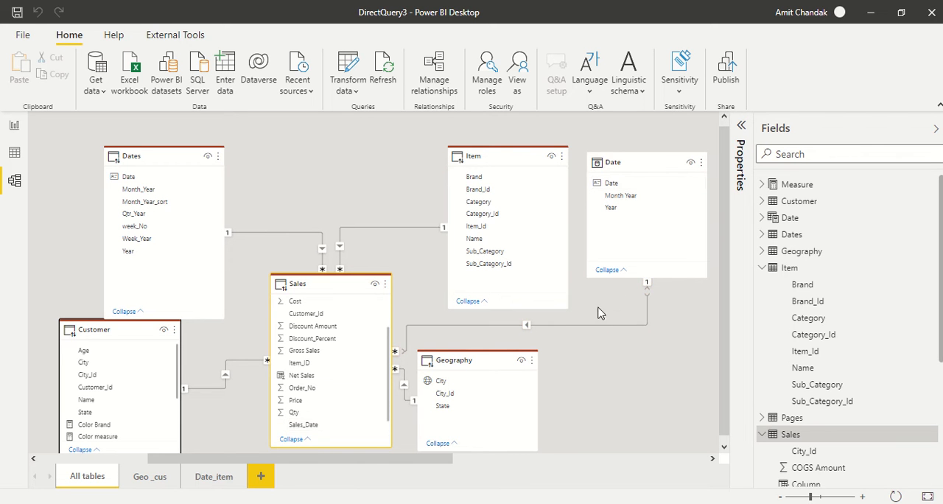
Step: Add the Sales table's Sales_datetime field to report Page 1 as a table visual, enlarge it and move it toward the page's left side
click(14, 152)
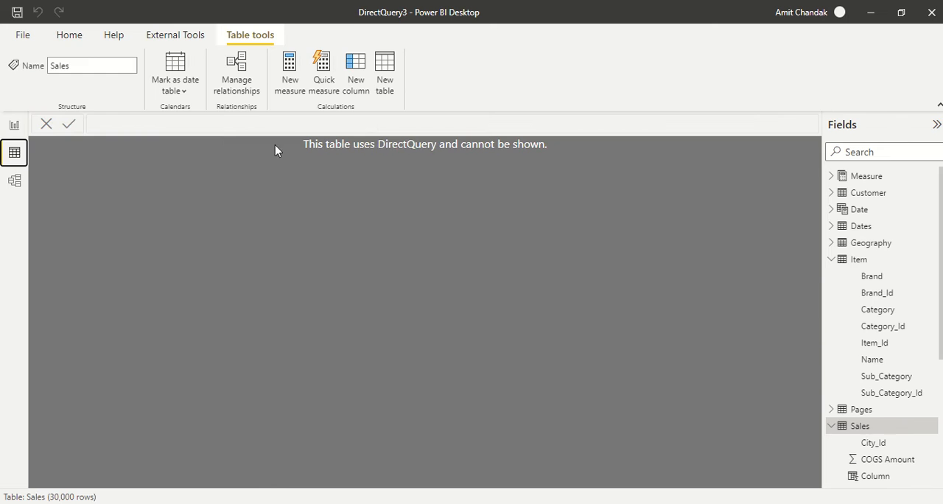
click(14, 125)
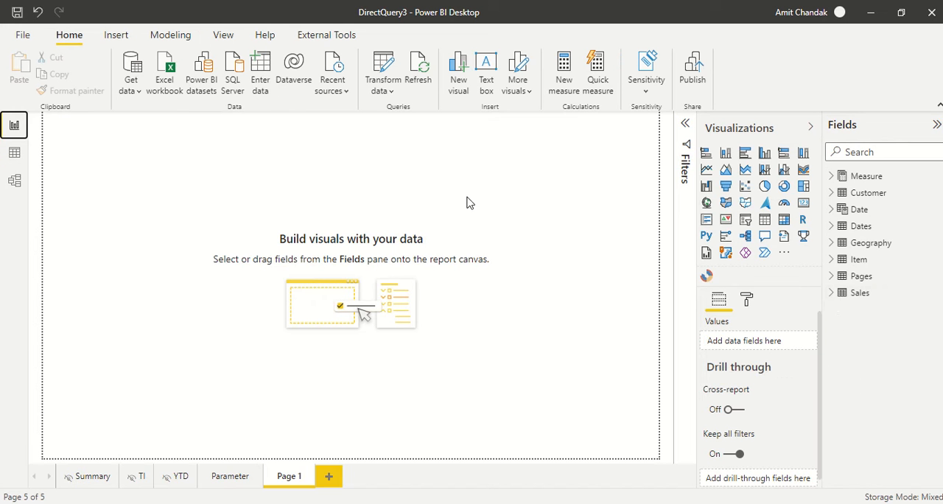
click(833, 294)
click(894, 476)
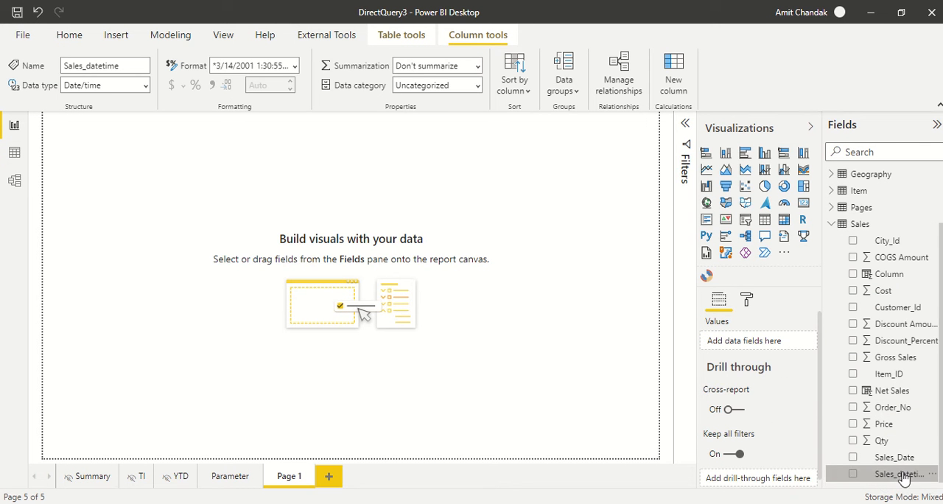
drag(905, 475, 248, 206)
drag(308, 262, 416, 379)
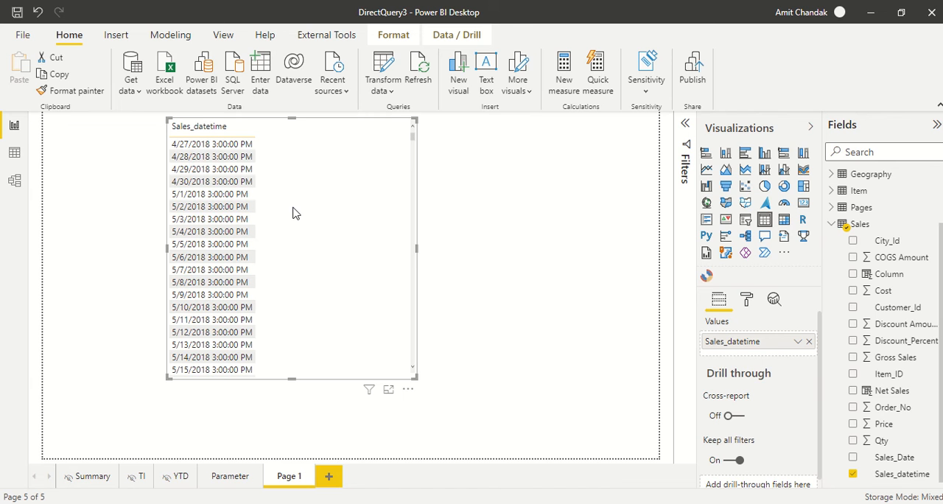
drag(327, 204, 262, 237)
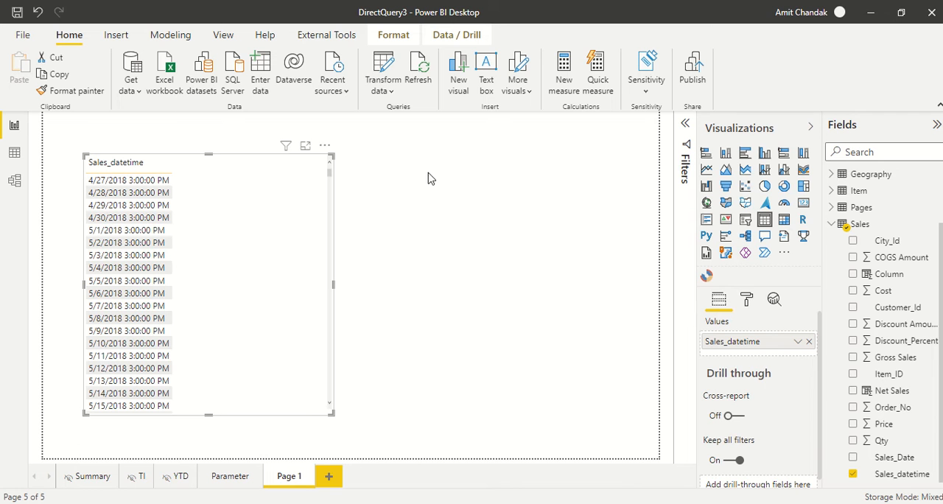
Step: Open the report's queries in the Power Query Editor and maximize its window
click(383, 92)
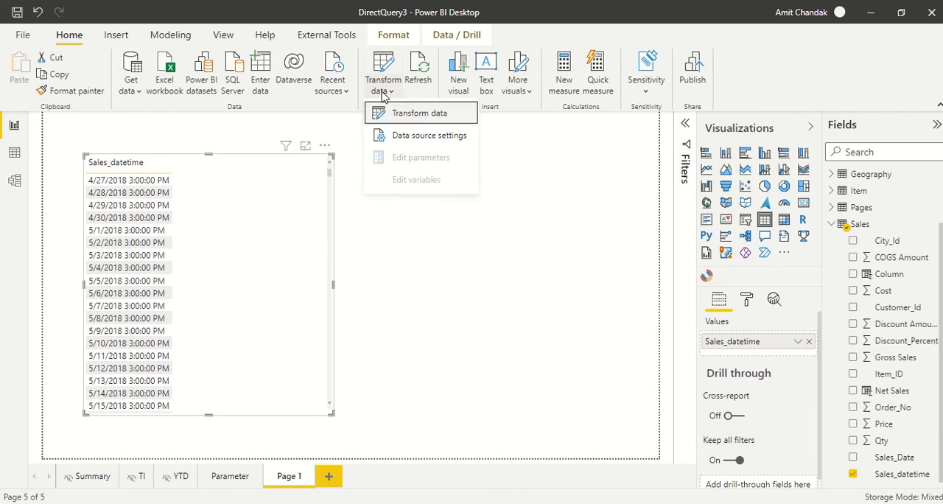
click(402, 122)
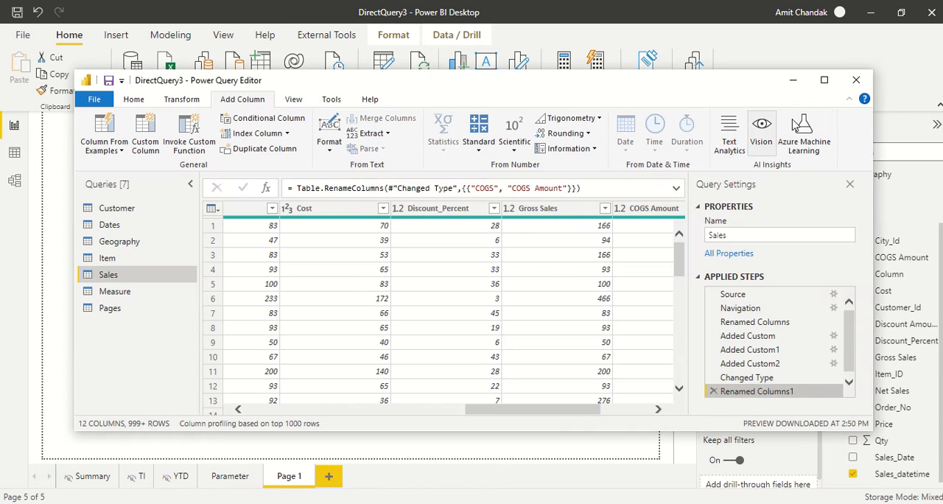
click(823, 78)
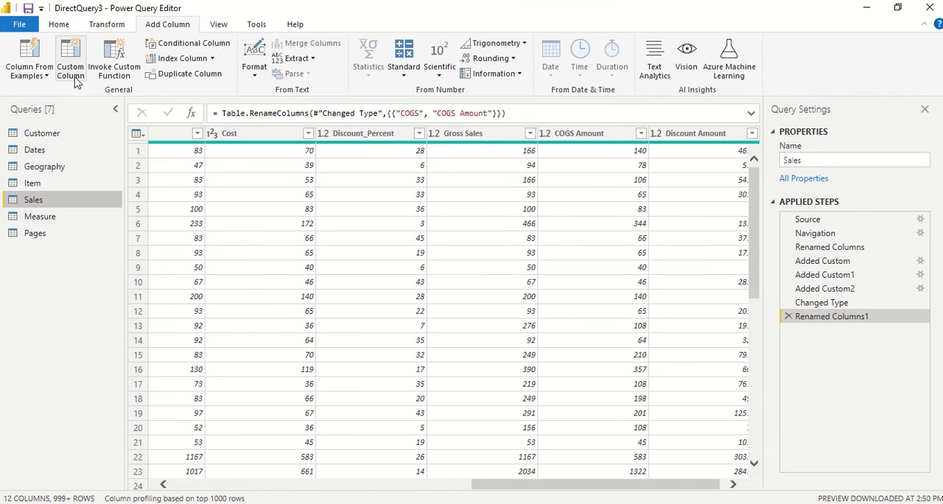
click(55, 28)
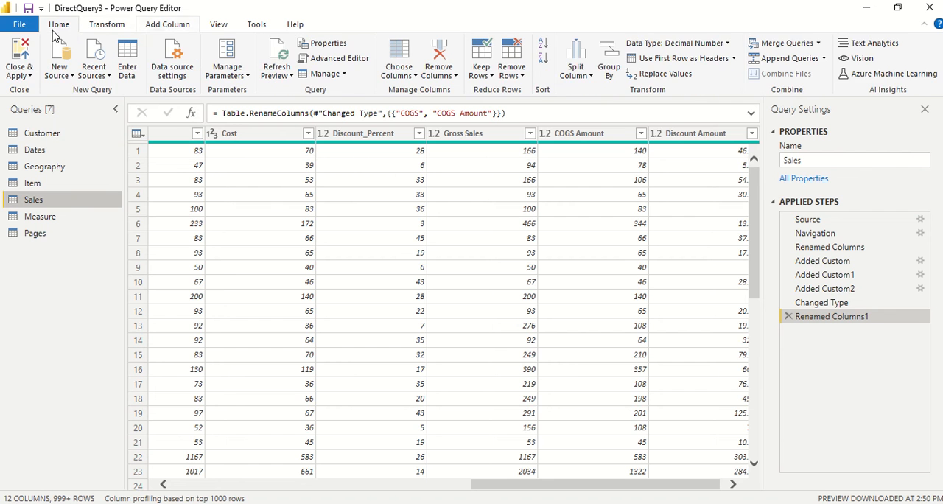
click(167, 25)
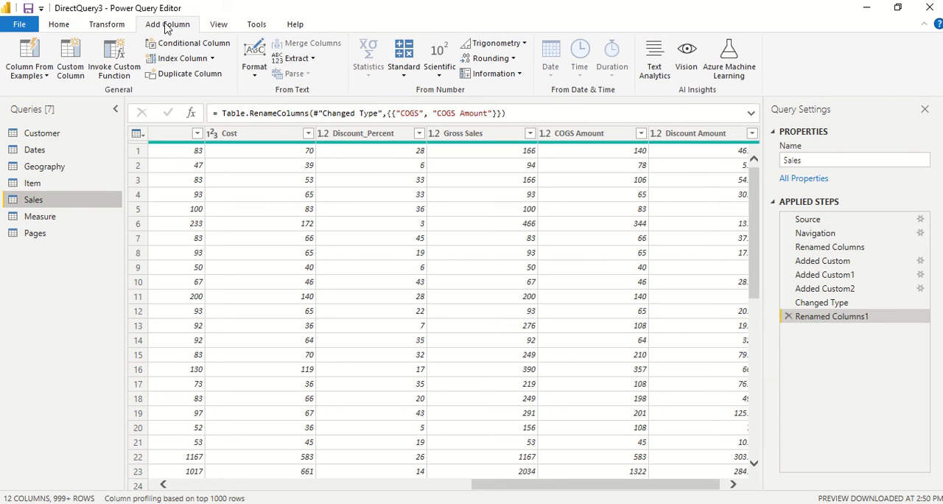
click(67, 72)
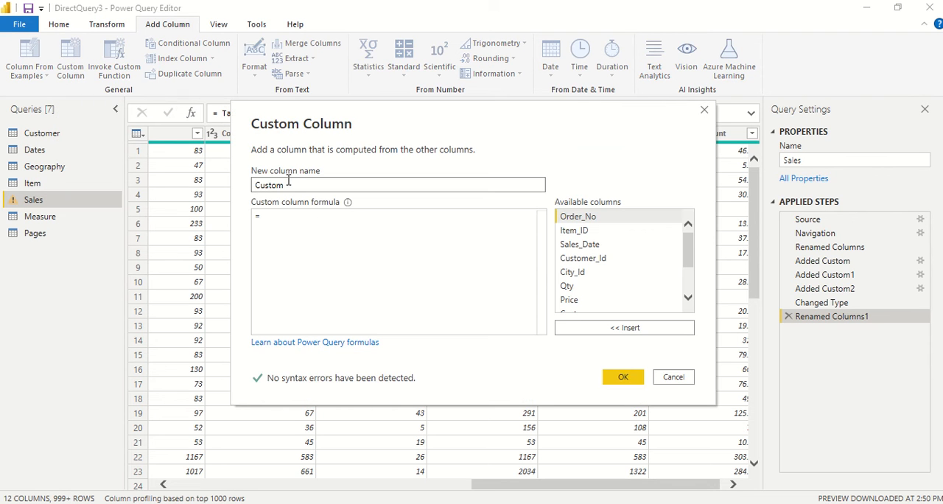
double_click(288, 182)
text(Sales Da)
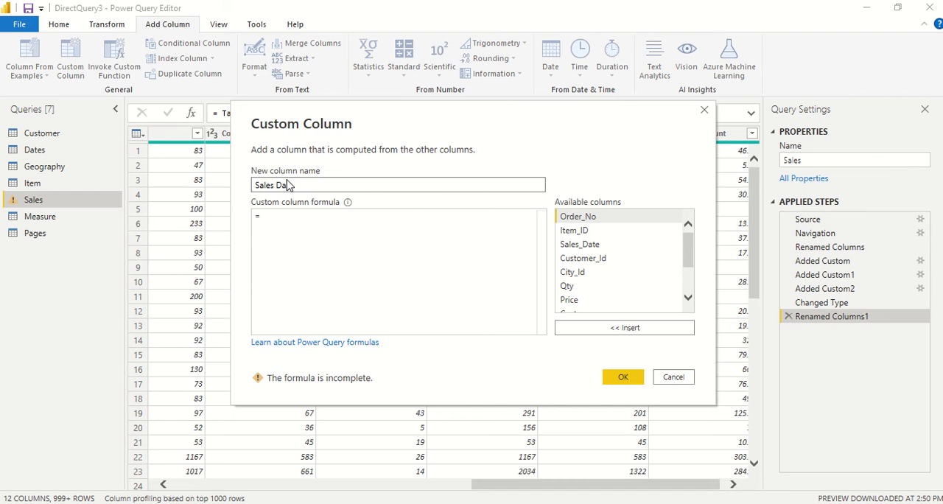
text(te new)
key(Tab)
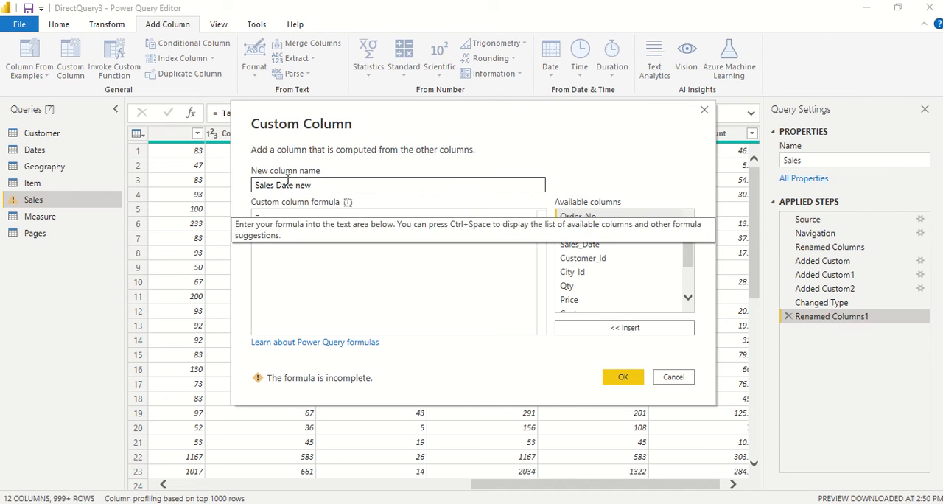
text(Date)
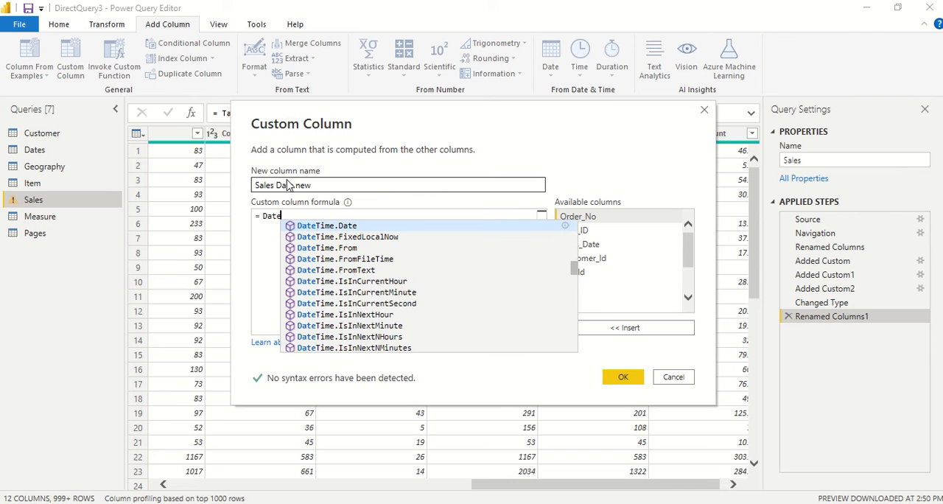
text(Time)
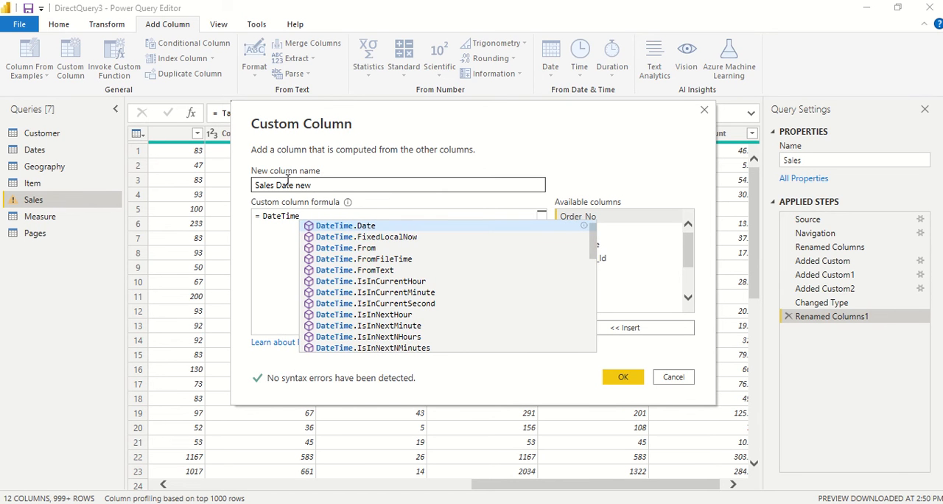
text(.date)
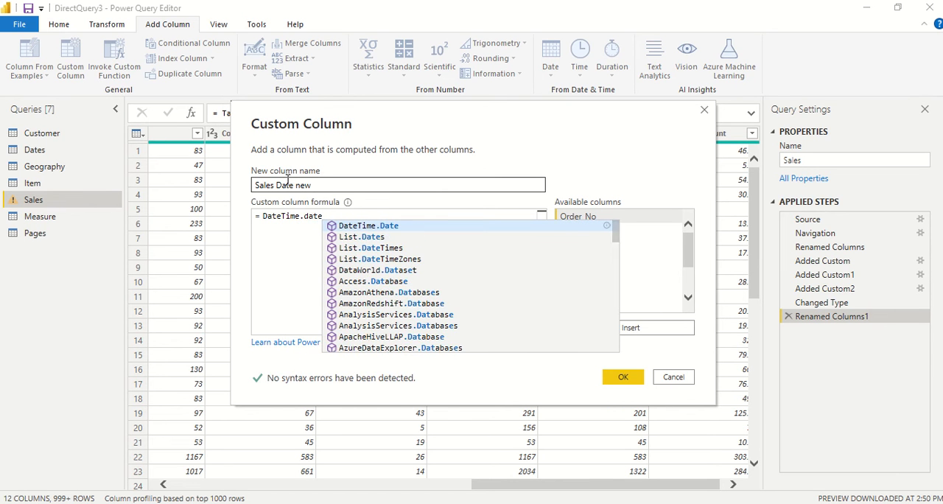
key(BackSpace)
key(BackSpace)
key(BackSpace)
key(BackSpace)
text(Da)
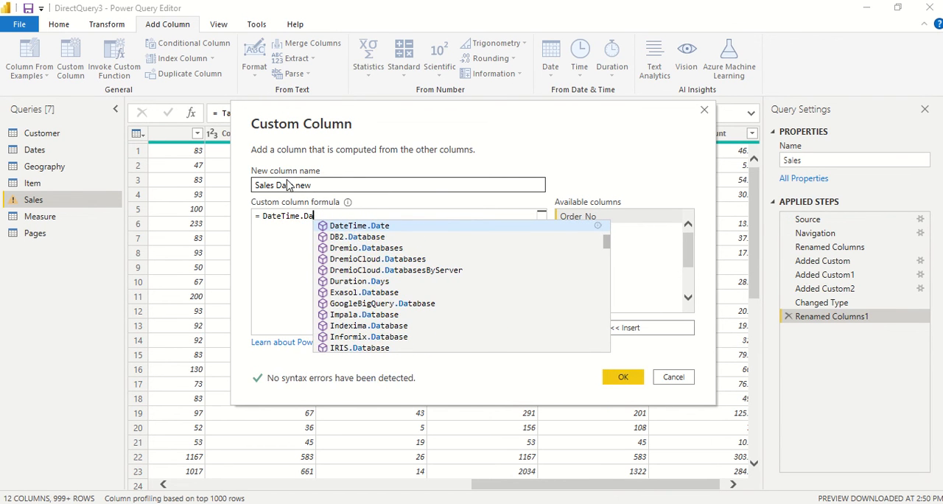
text(te()
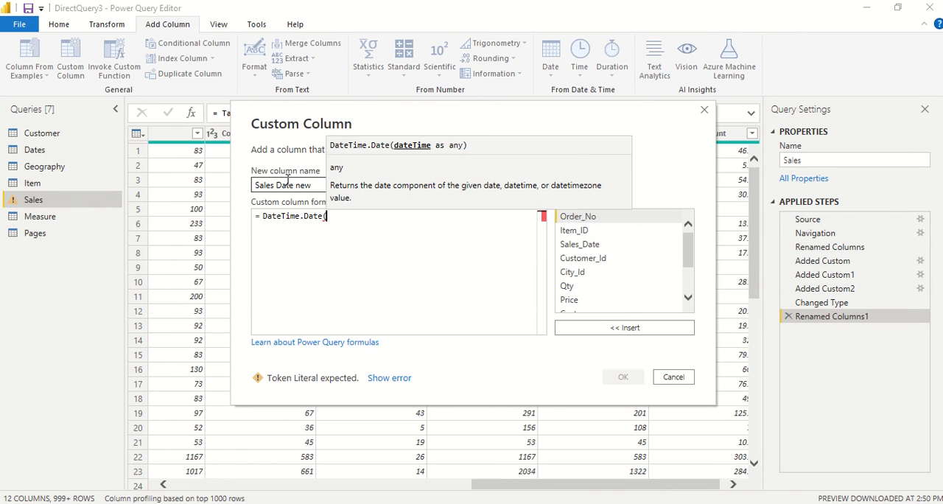
text([)
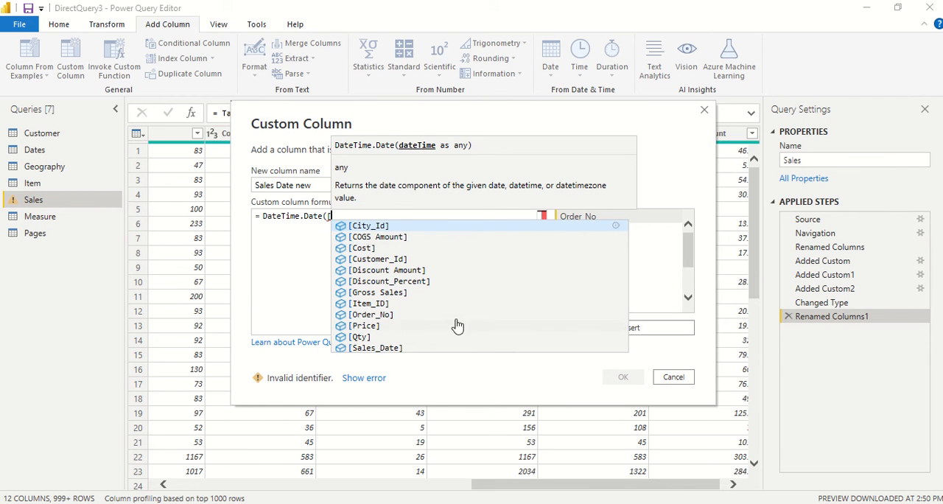
click(686, 277)
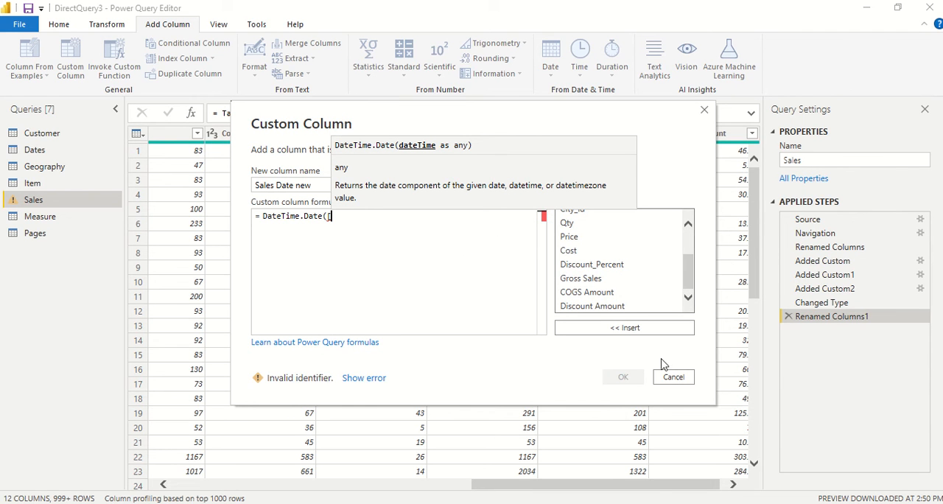
click(670, 380)
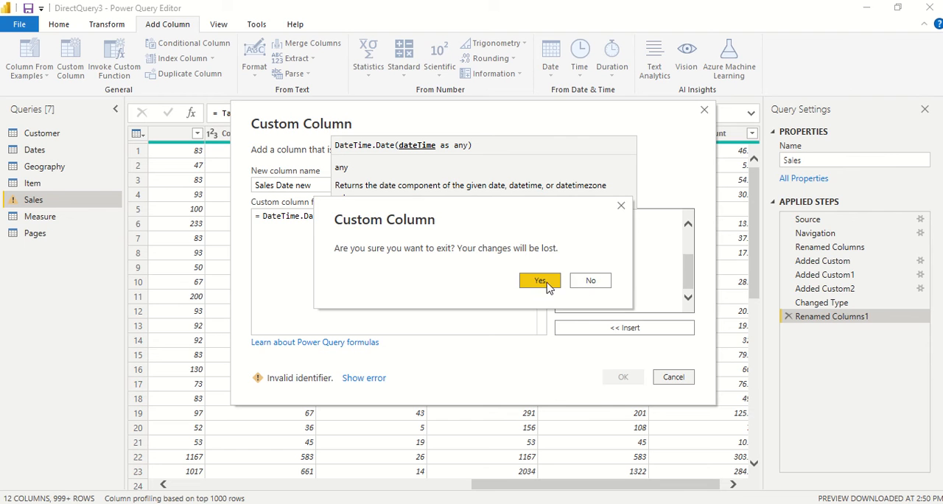
click(590, 281)
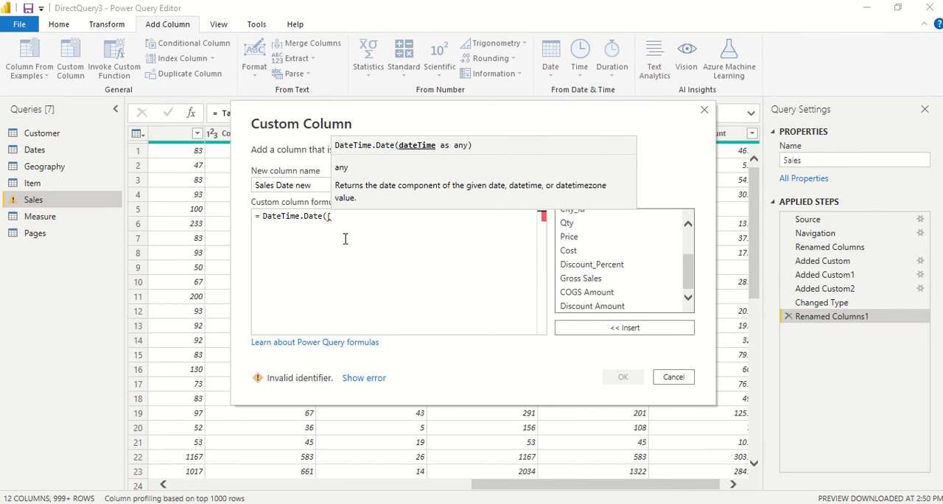
scroll(621, 292, up, 2)
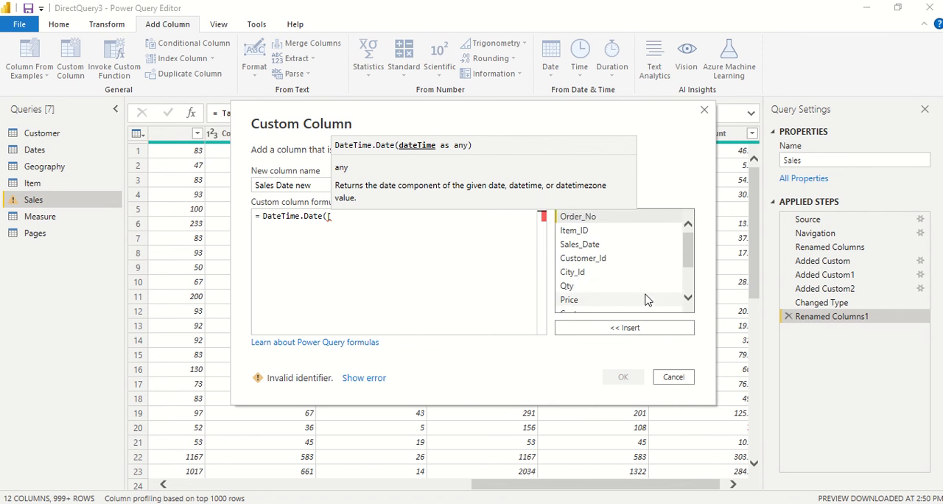
scroll(645, 304, down, 2)
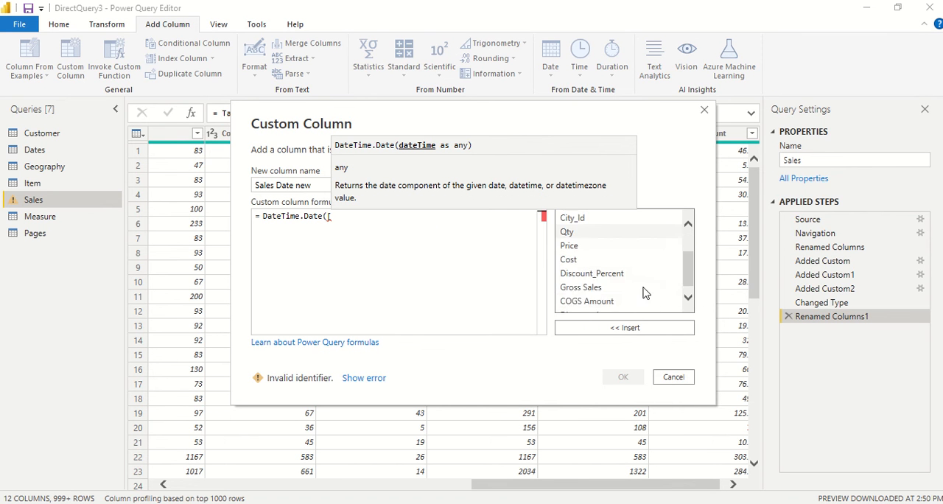
click(681, 376)
click(537, 281)
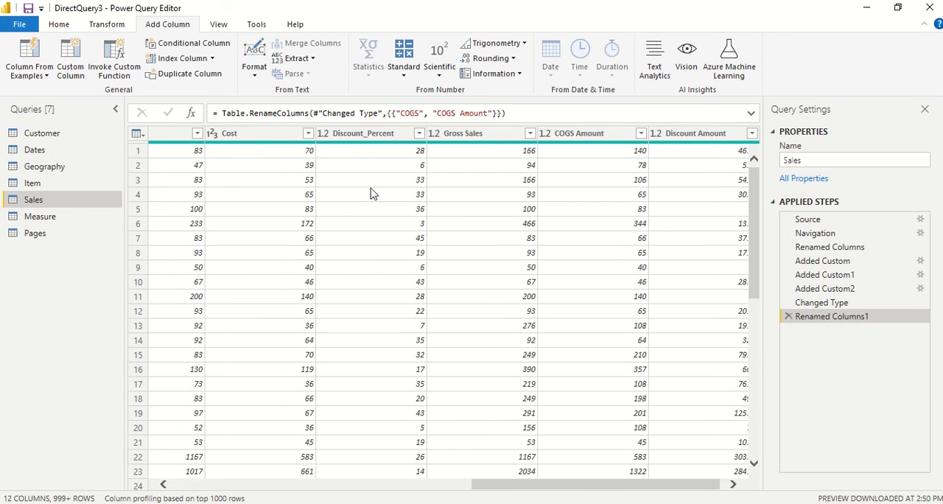
Step: Refresh the Sales query's data preview and check the columns for Sales_datetime
click(68, 27)
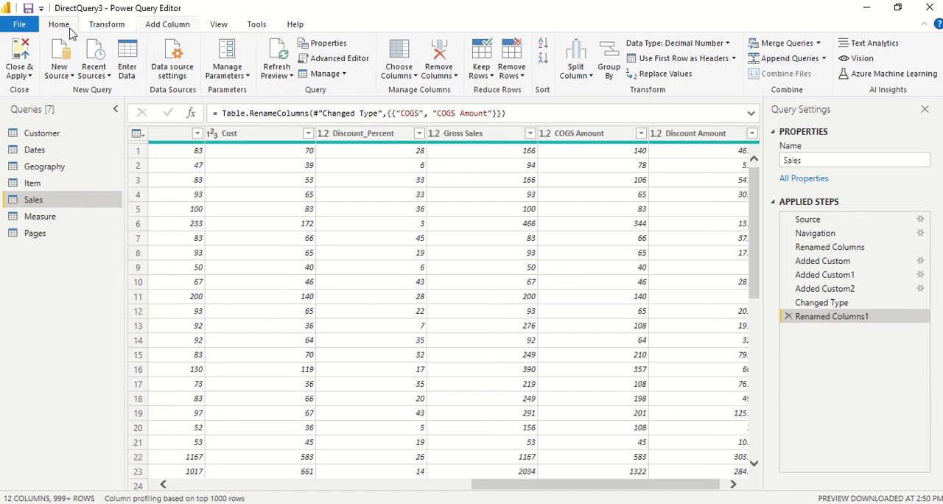
click(277, 73)
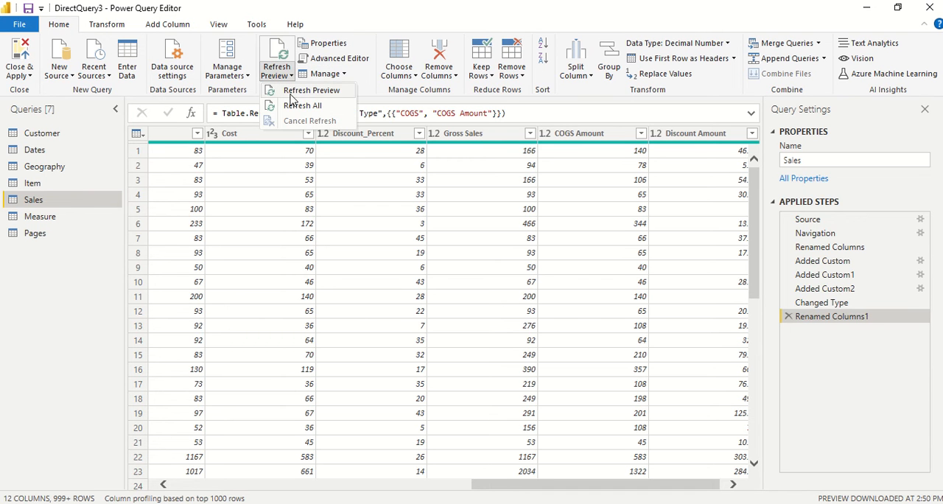
click(293, 94)
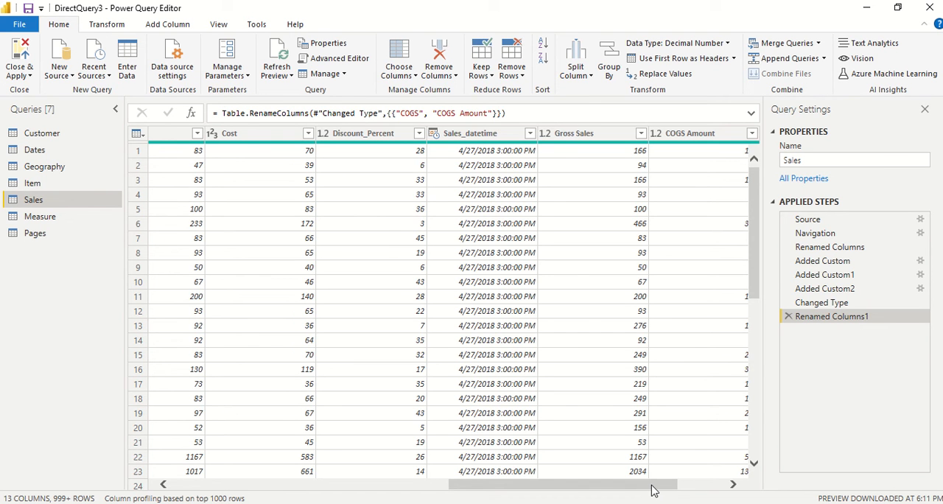
drag(652, 490, 700, 490)
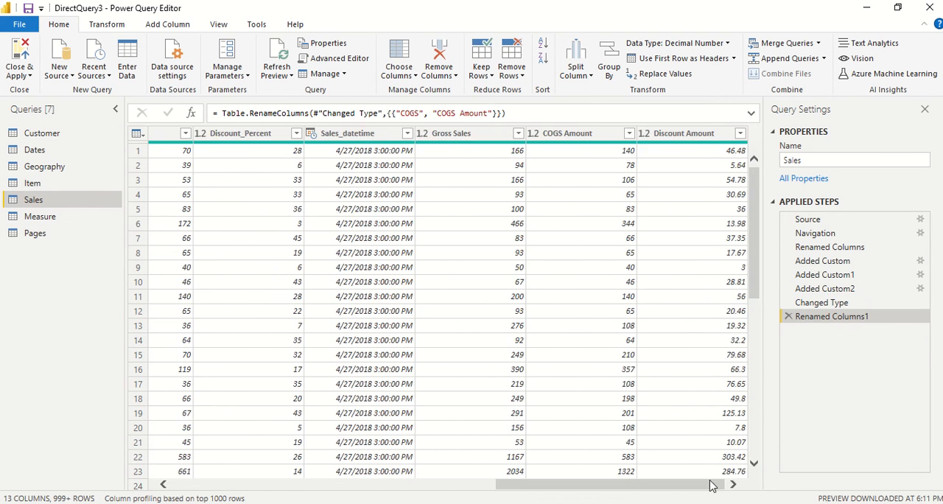
click(278, 56)
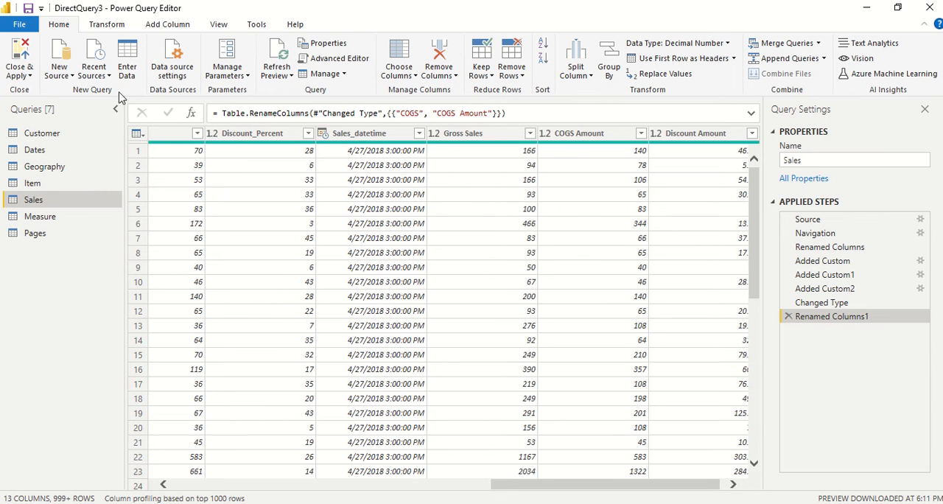
Step: Start a custom column in the Sales query with Sales_datetime in its formula, and name the column Sales Date2
click(107, 24)
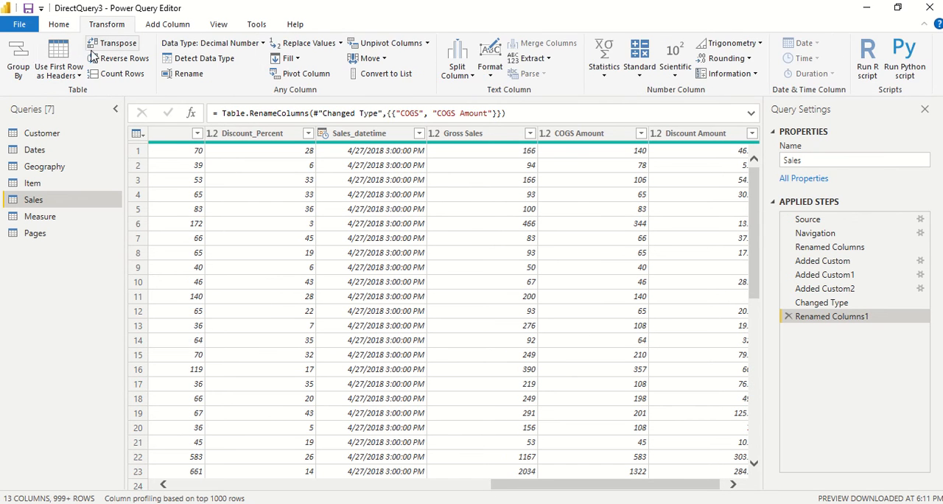
click(167, 24)
click(72, 60)
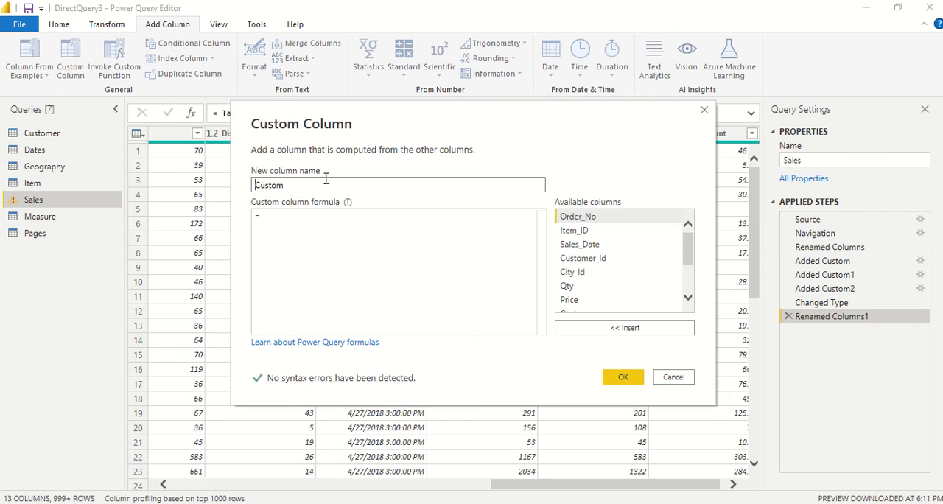
scroll(627, 266, down, 2)
scroll(633, 280, up, 2)
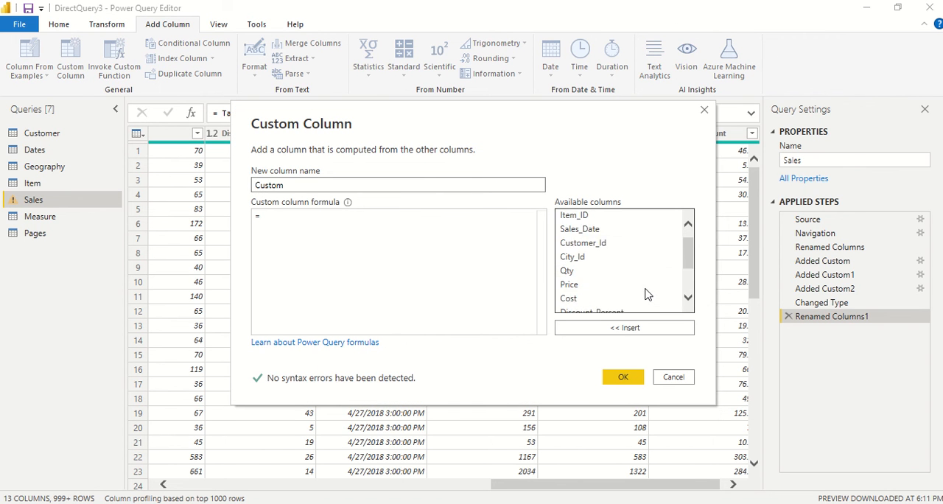
scroll(647, 294, down, 1)
scroll(646, 289, up, 1)
scroll(644, 285, down, 1)
scroll(646, 286, up, 2)
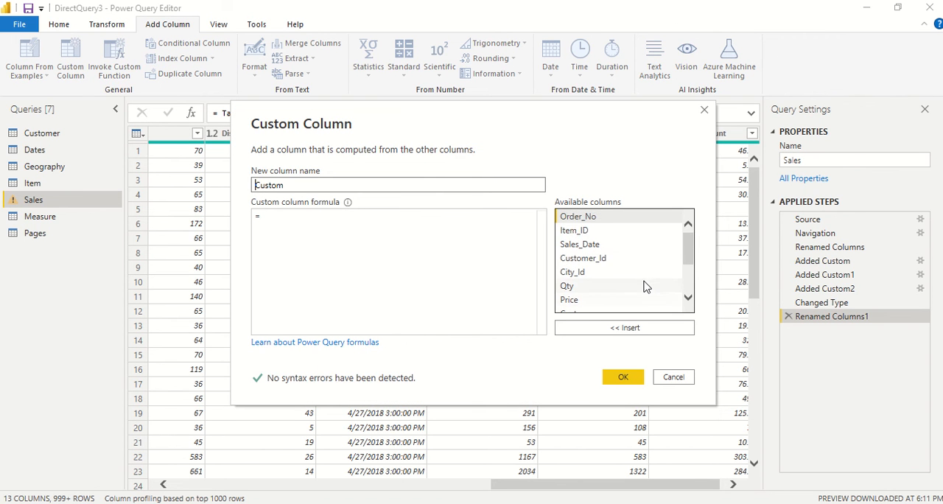
scroll(647, 284, down, 3)
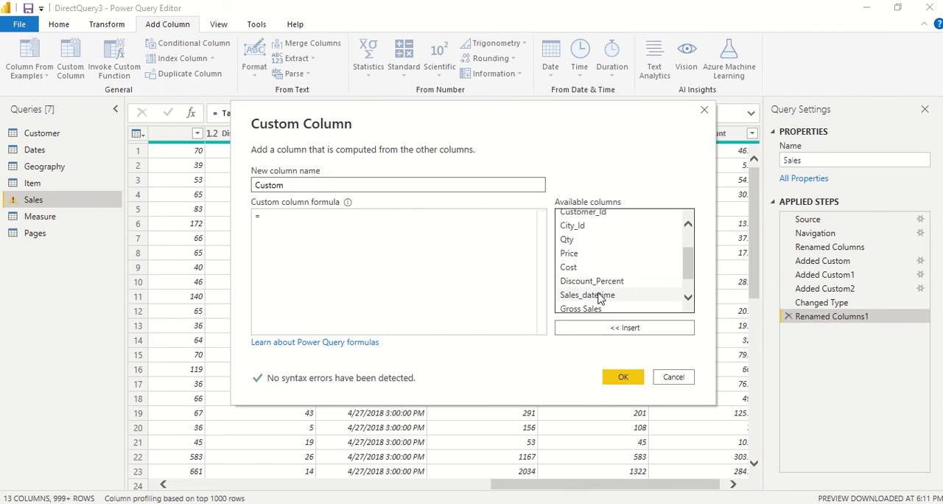
double_click(599, 294)
double_click(292, 188)
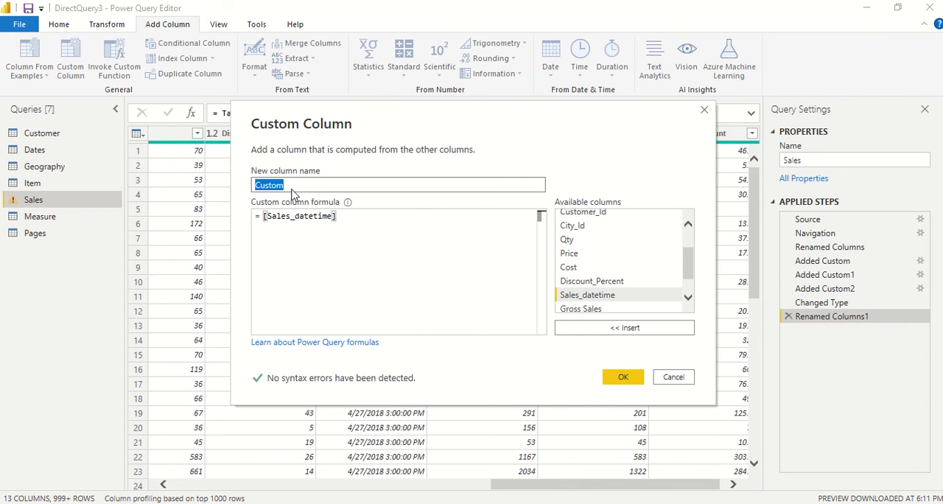
text(Sales Date2)
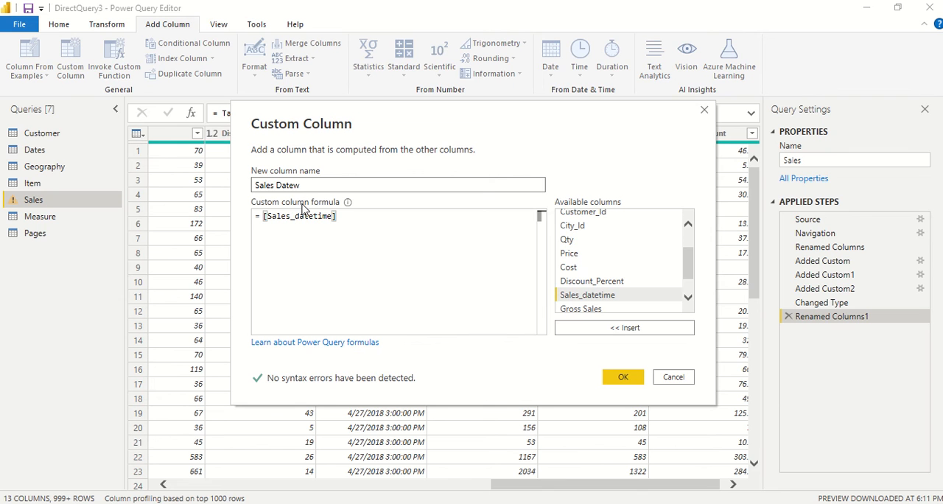
Step: Wrap the custom column formula as DateTime.Date( [Sales_datetime]) and create the Sales Date2 column
click(265, 216)
click(269, 219)
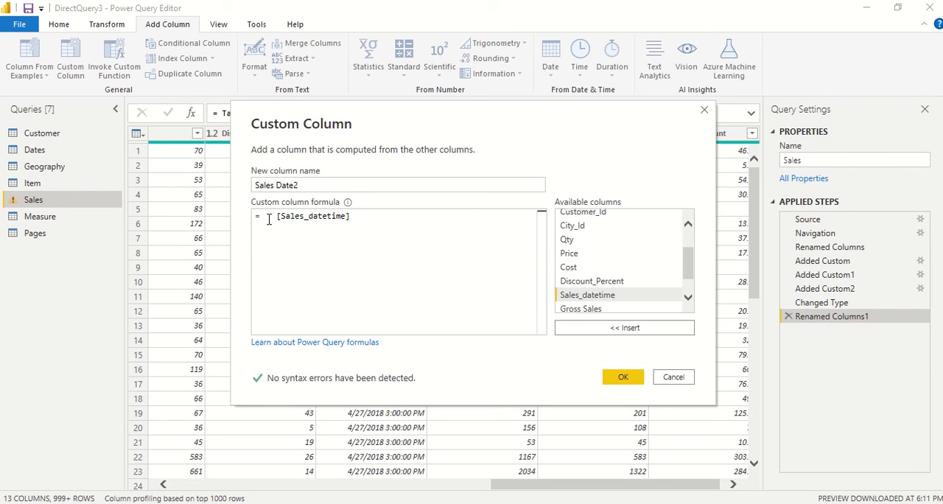
text(Date)
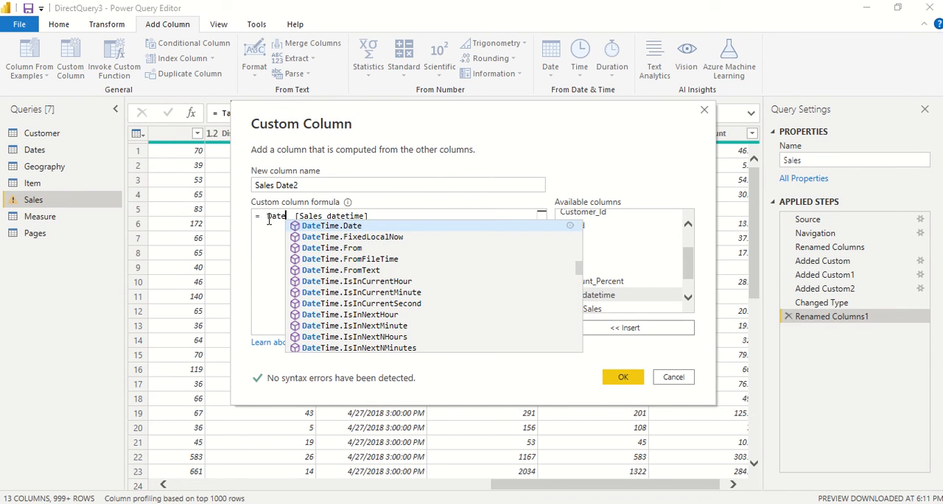
click(319, 226)
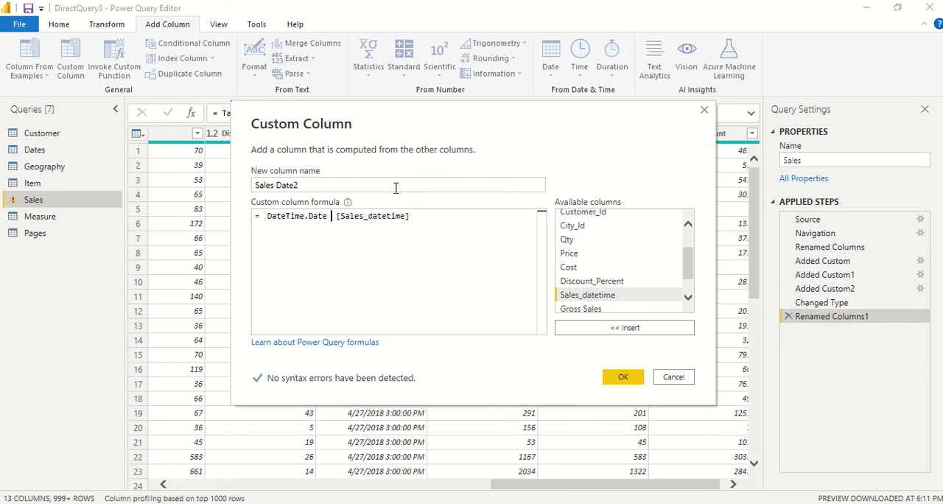
text(()
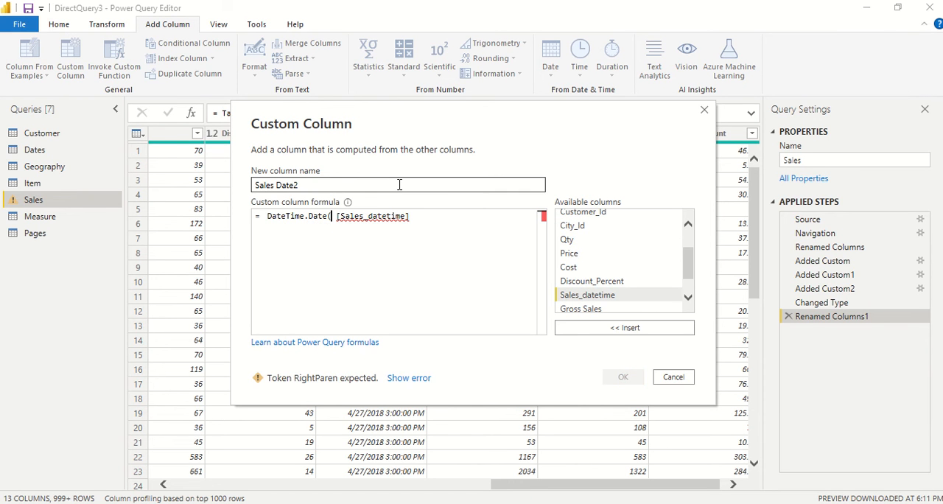
click(417, 220)
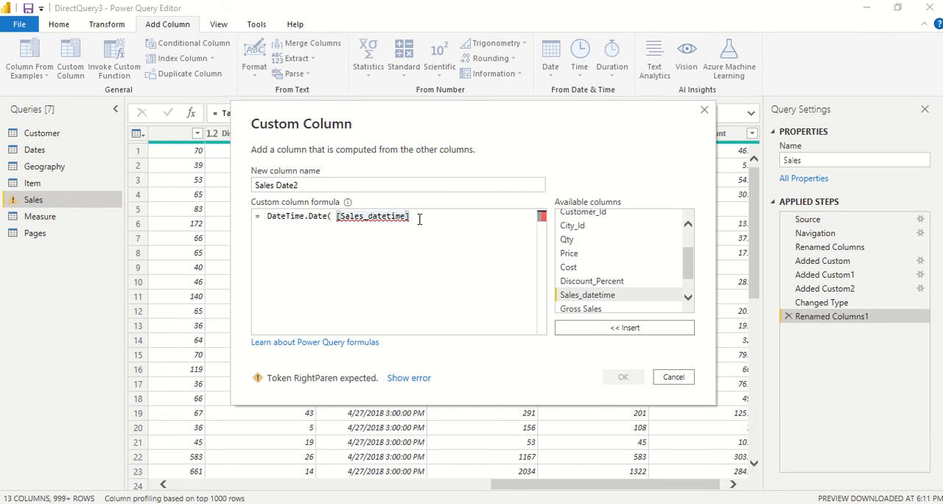
text())
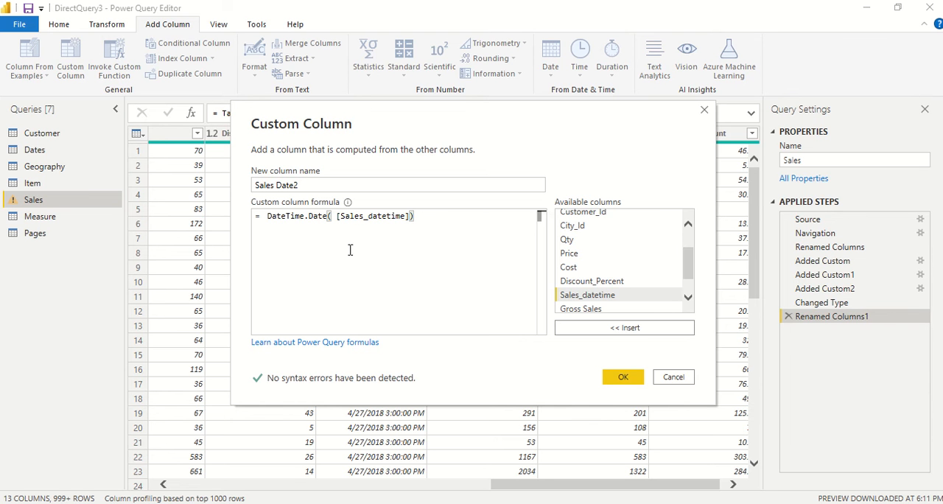
click(620, 381)
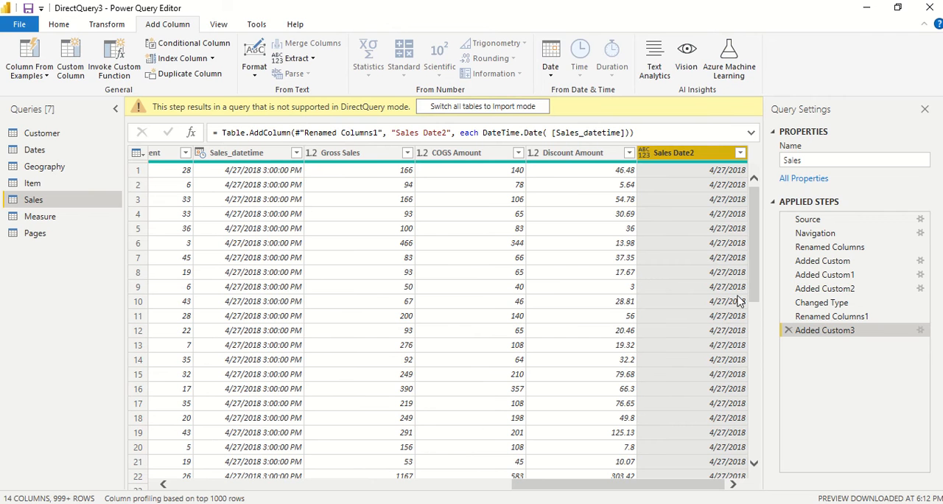
Step: Delete the applied step that added Sales Date2, and apply the queries while closing the Power Query Editor
click(789, 330)
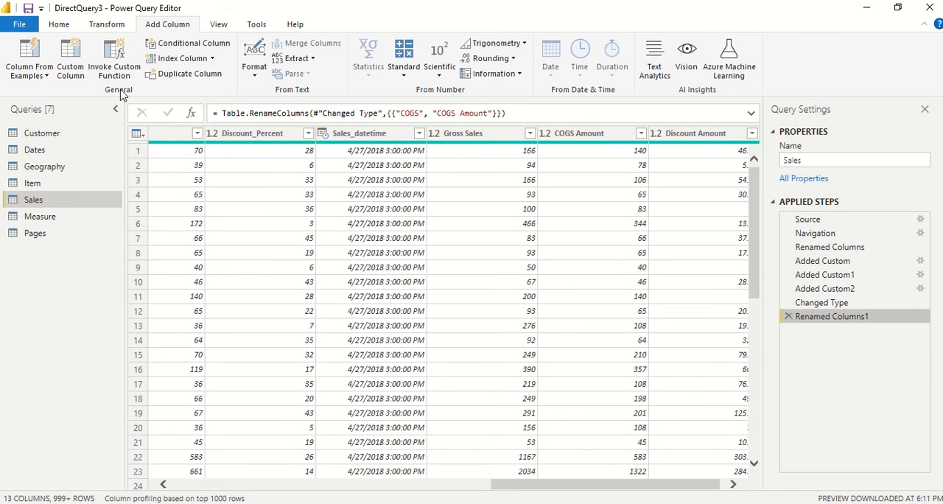
click(61, 26)
click(30, 76)
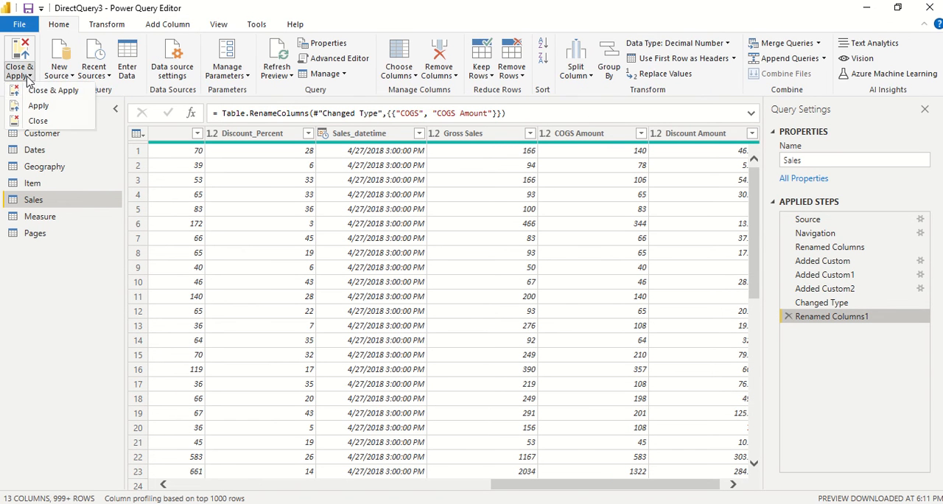
click(38, 92)
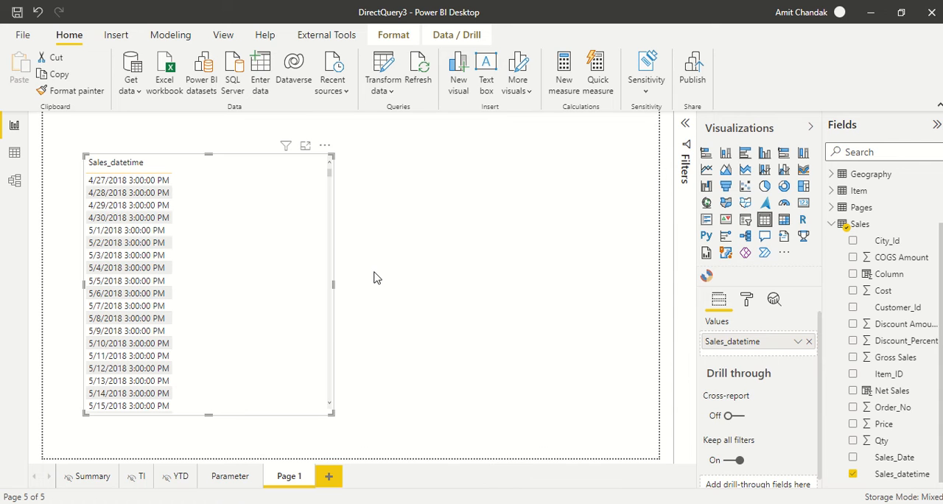
Step: Examine the Sales table in the data and model views, including its advanced storage mode options
click(513, 269)
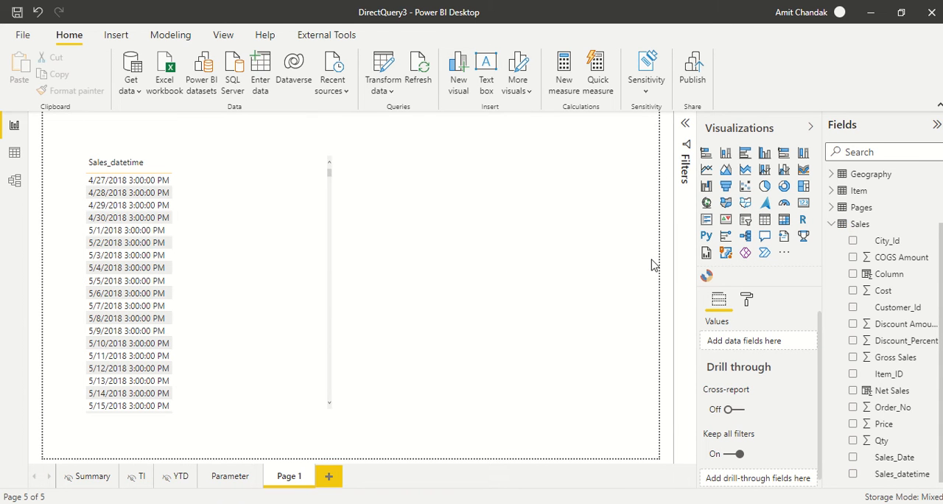
click(873, 227)
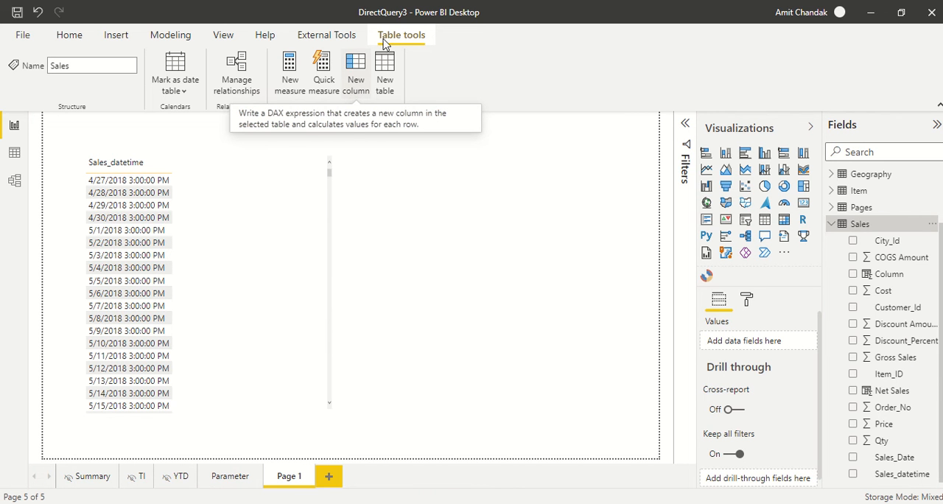
click(15, 183)
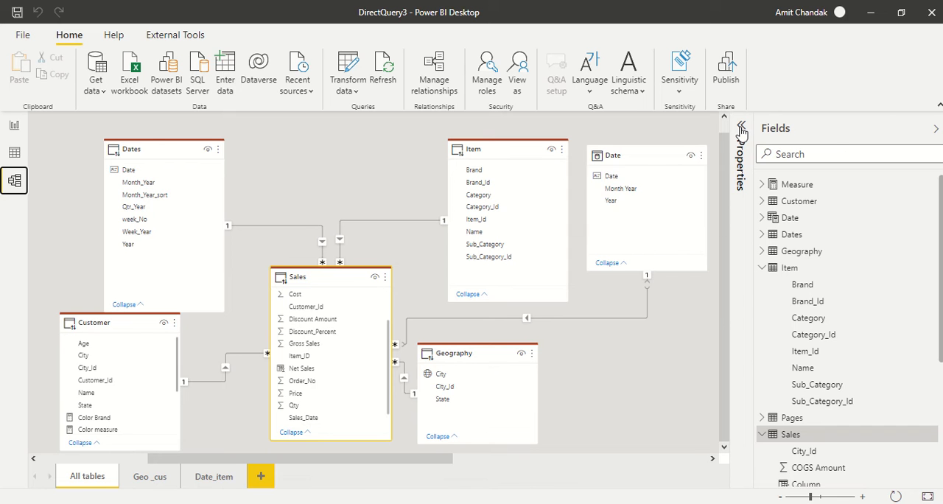
click(742, 127)
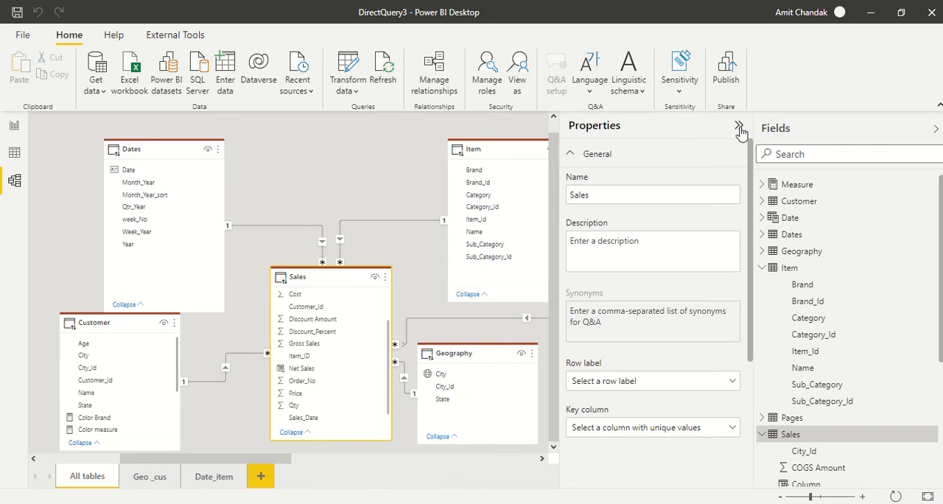
click(14, 153)
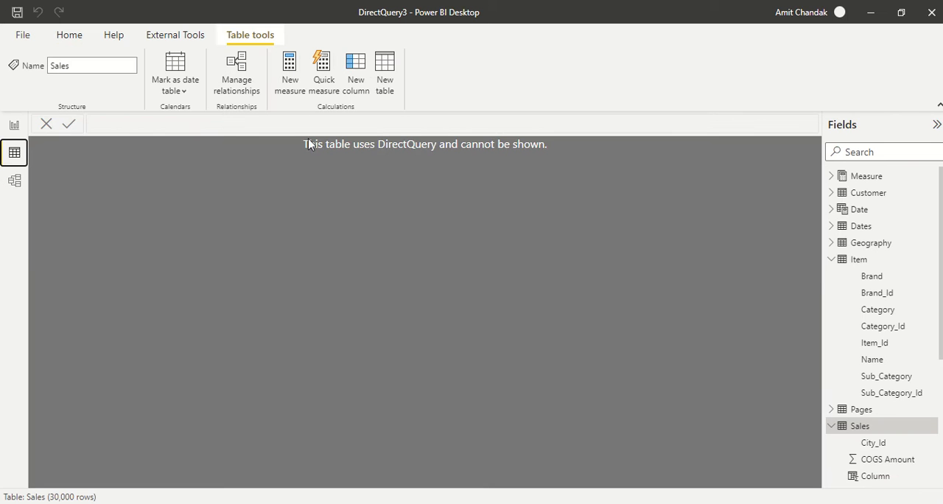
click(832, 259)
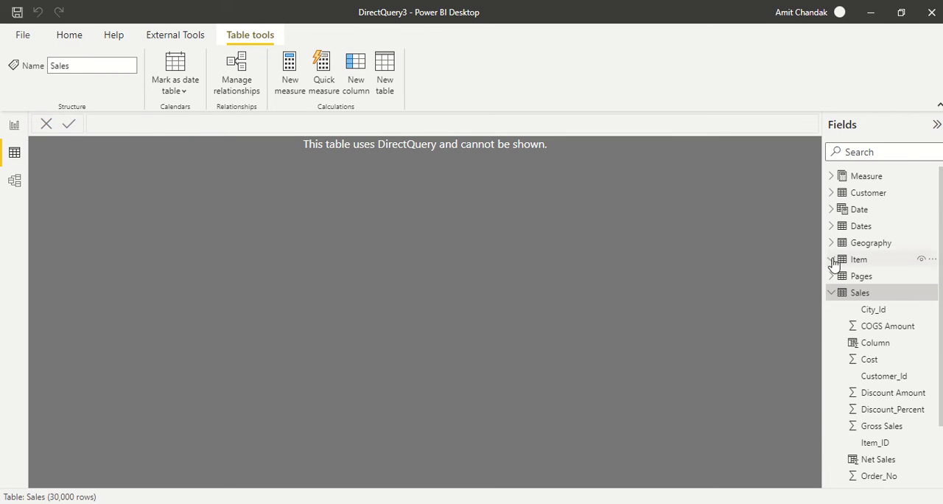
click(14, 182)
scroll(711, 380, down, 4)
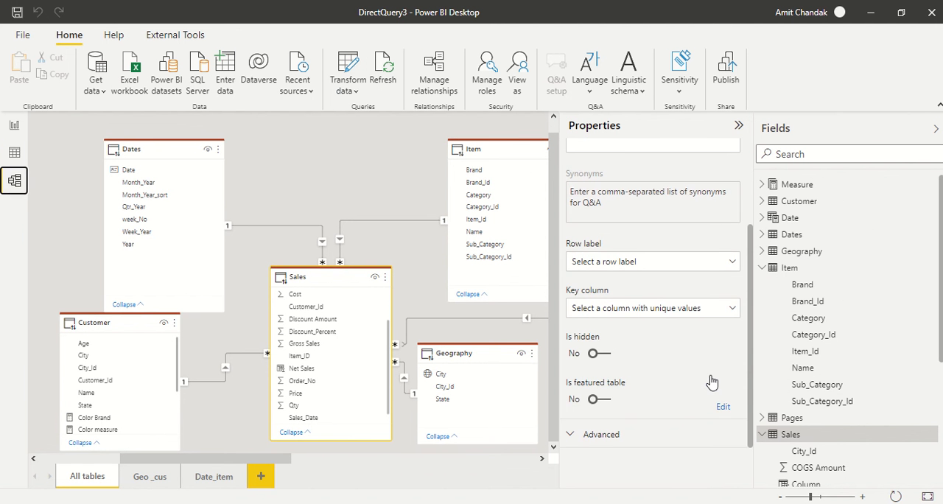
scroll(666, 385, down, 1)
click(625, 435)
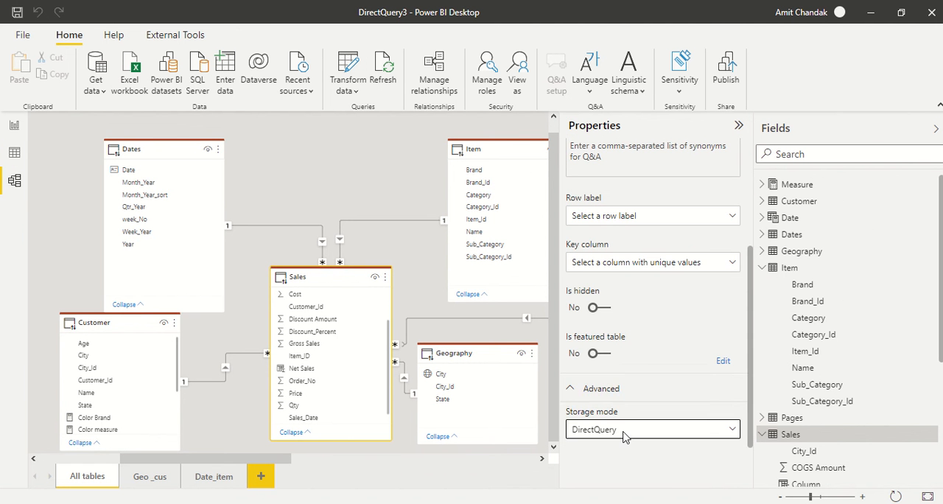
Step: Back in the report, add a new DAX column to the Sales table and name it Sales Date New
click(22, 137)
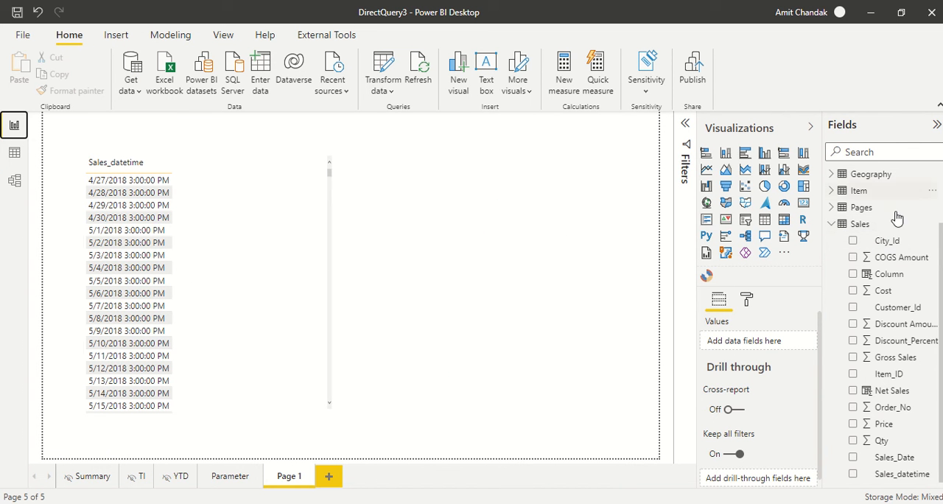
click(862, 224)
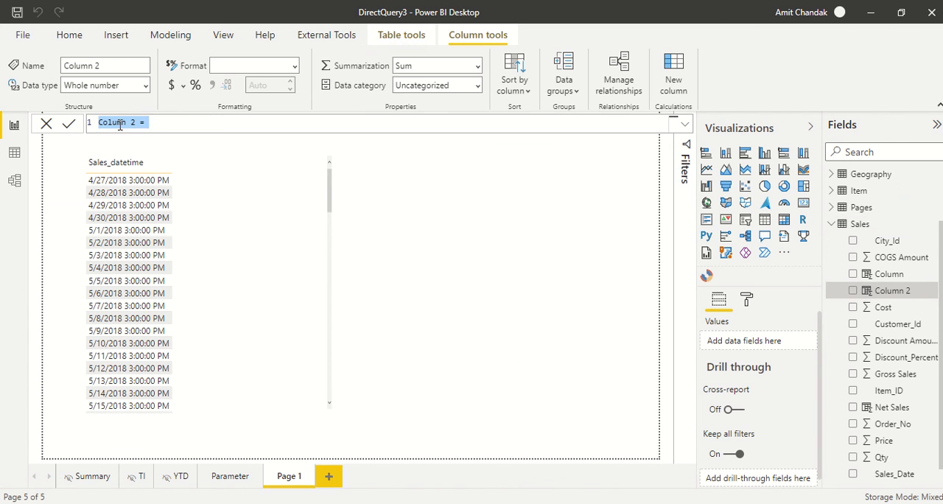
click(120, 124)
drag(141, 122, 71, 126)
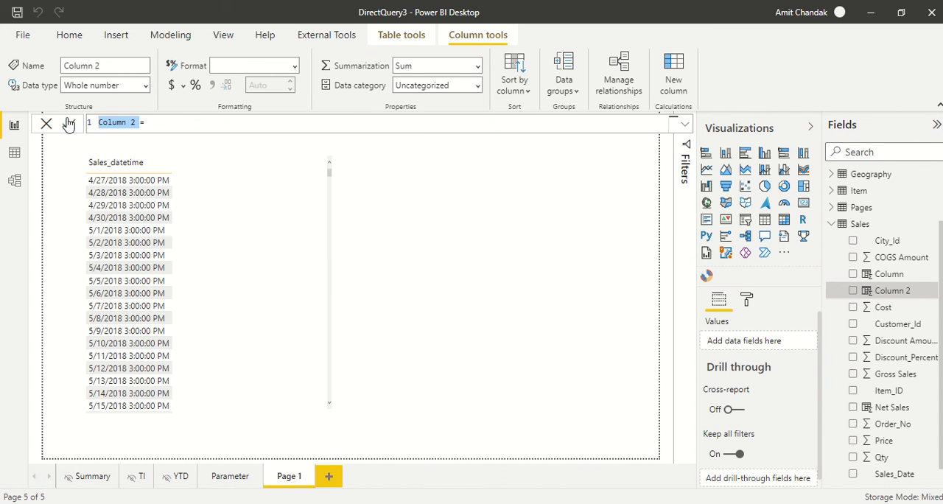
text(Sales Date Ne=)
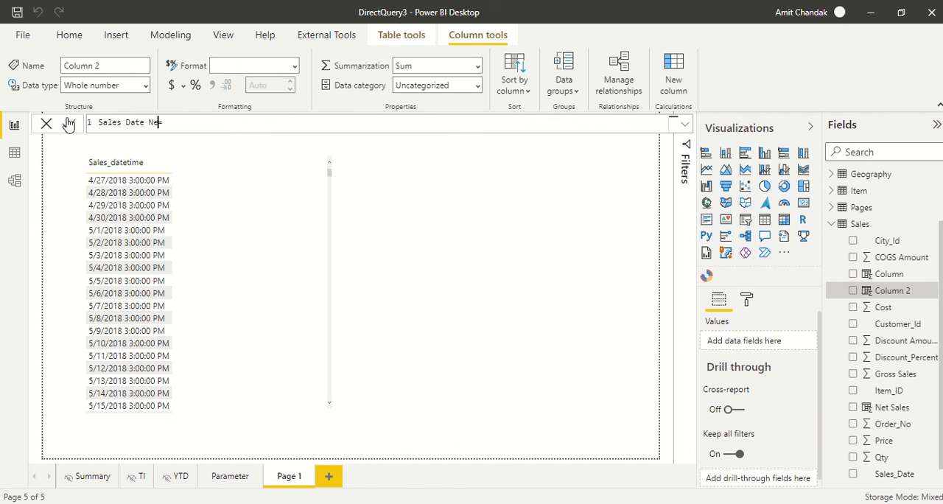
text(date)
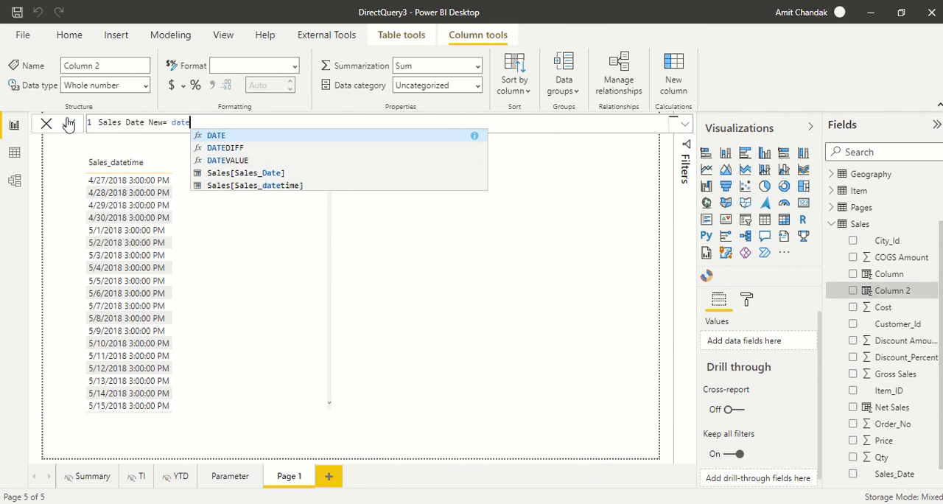
Step: Define the Sales Date New column as DATEVALUE([Sales_datetime]) and commit the formula
key(Down)
key(Down)
key(Tab)
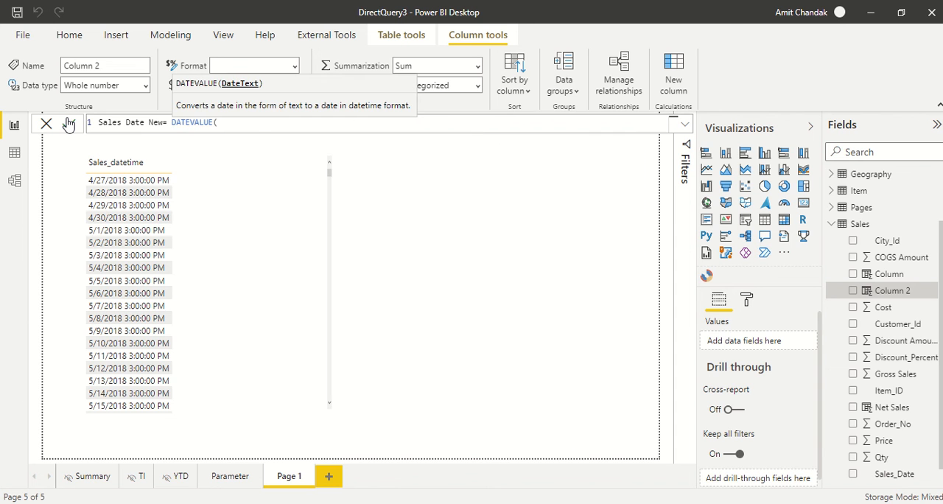
text([sa)
key(Down)
key(Tab)
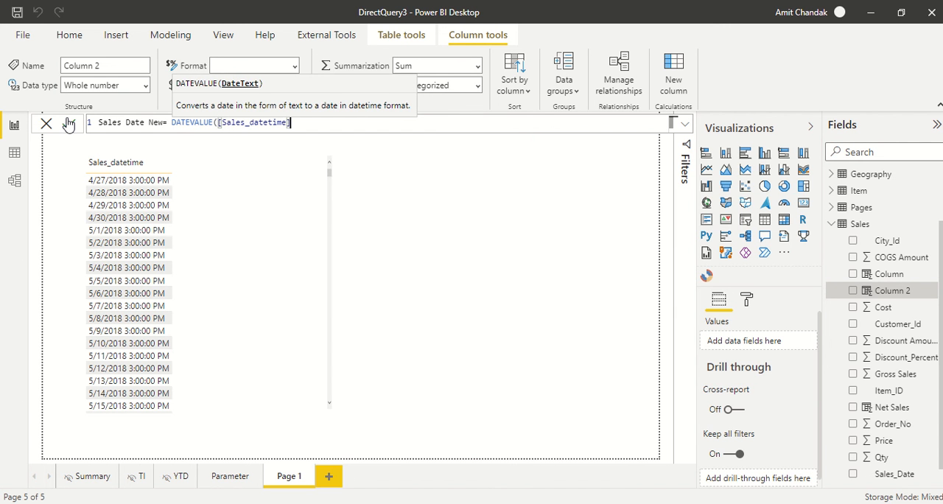
click(68, 123)
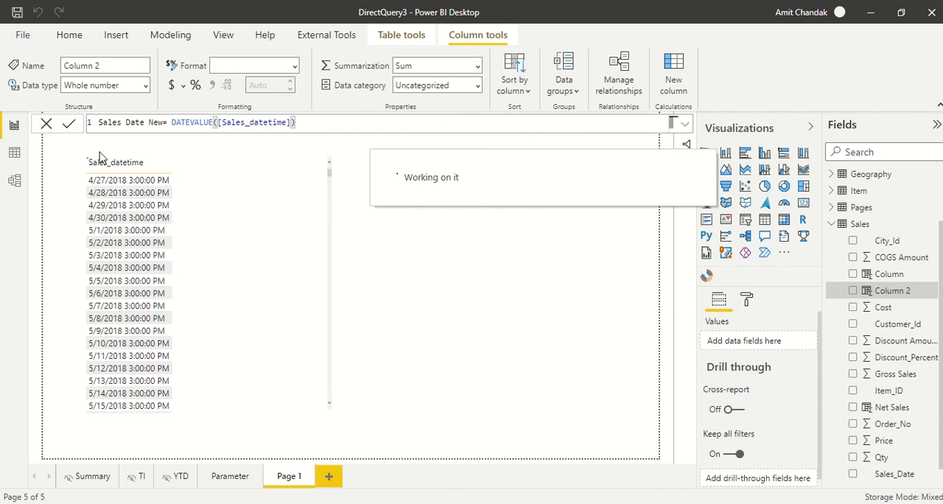
Step: Add the Sales Date New field to the table visual beside Sales_datetime and check the rows
drag(869, 460, 275, 256)
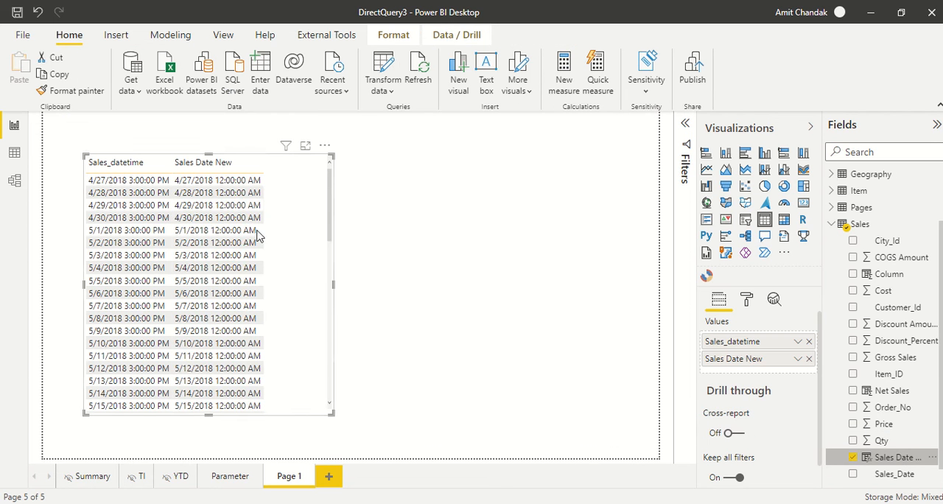
scroll(250, 254, down, 10)
scroll(247, 265, up, 10)
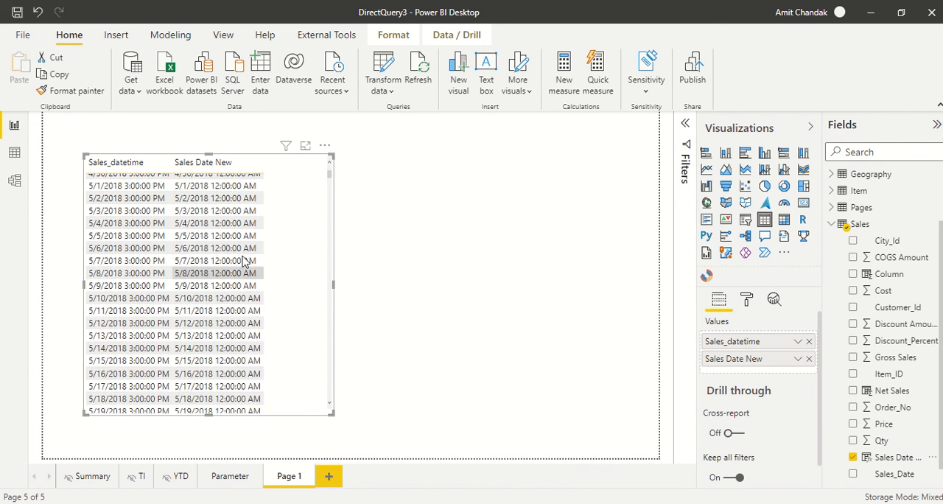
Step: In the model view, create an inactive one-to-many relationship with single cross-filter direction from Date in Dates to Sales Date New in Sales
click(14, 179)
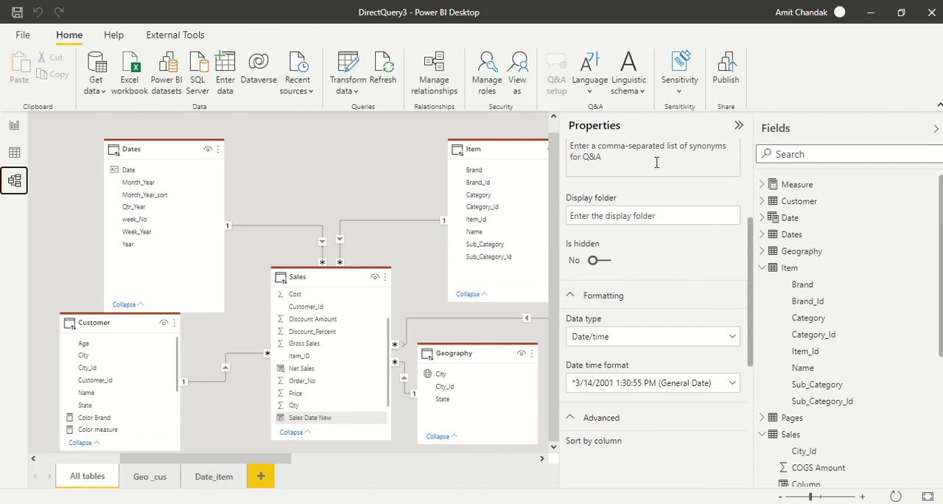
click(739, 125)
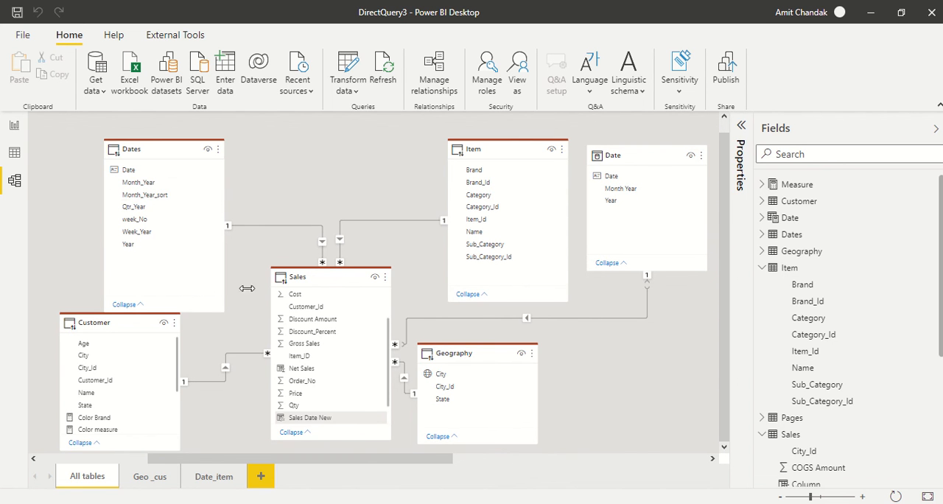
scroll(301, 333, down, 2)
drag(153, 170, 302, 392)
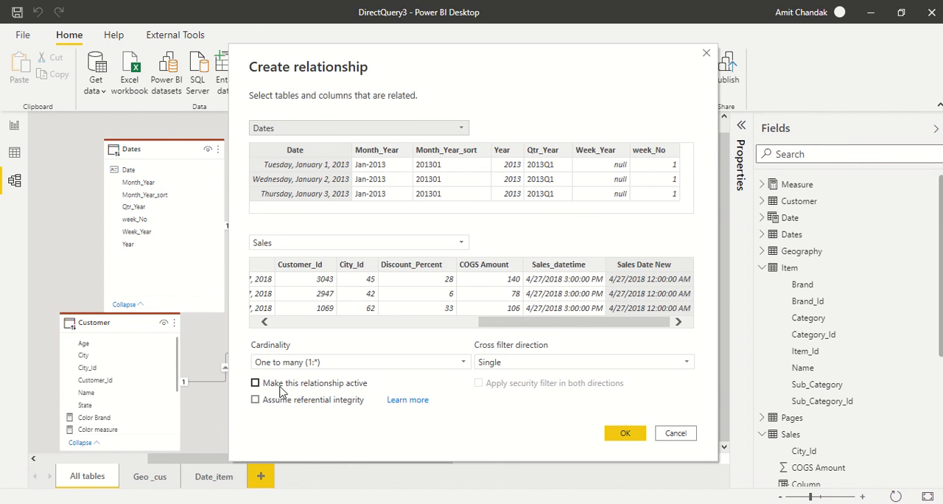
click(623, 437)
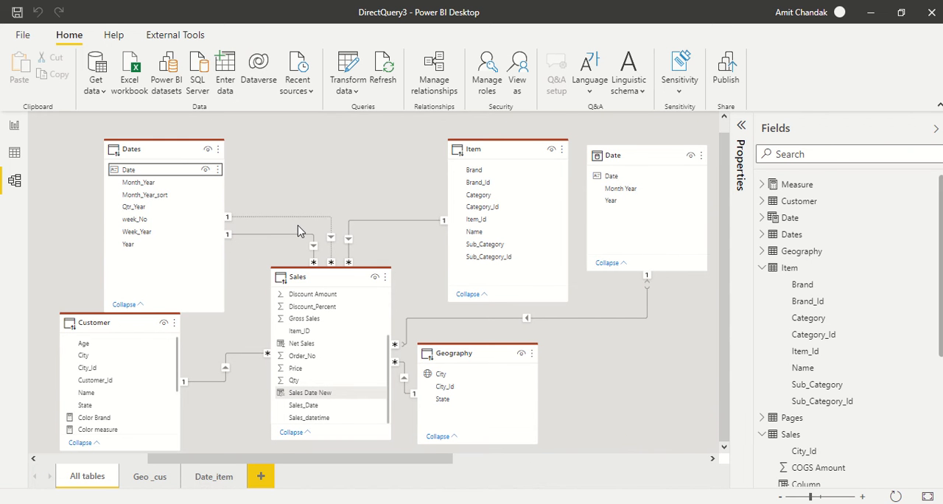
Step: Add a new report page and place an enlarged table visual showing Month_Year from the Dates table
click(13, 127)
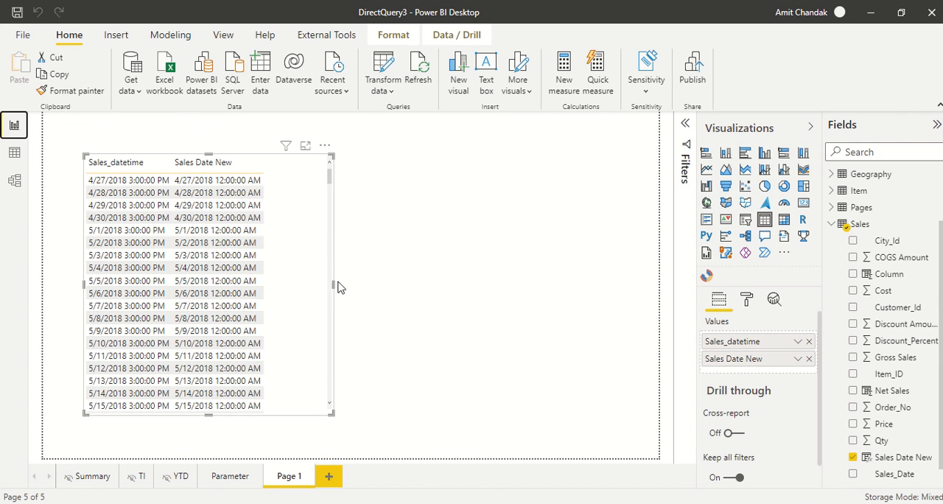
click(87, 476)
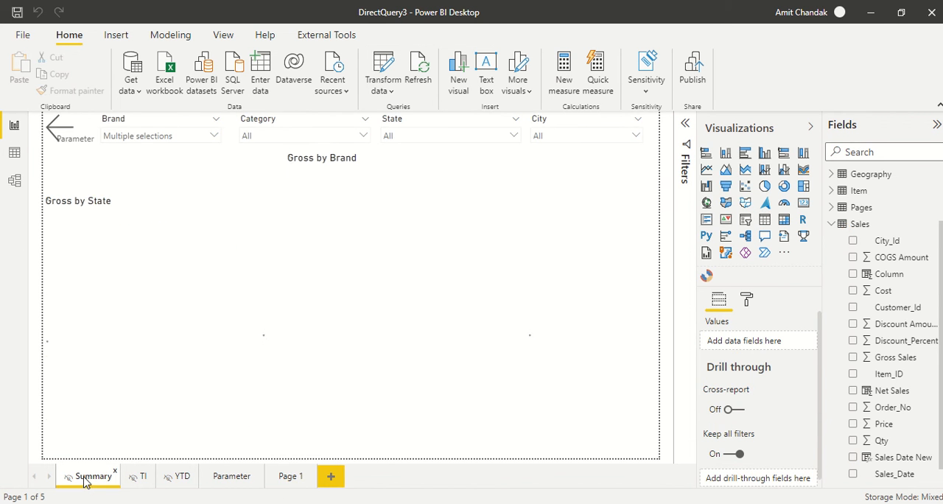
click(331, 478)
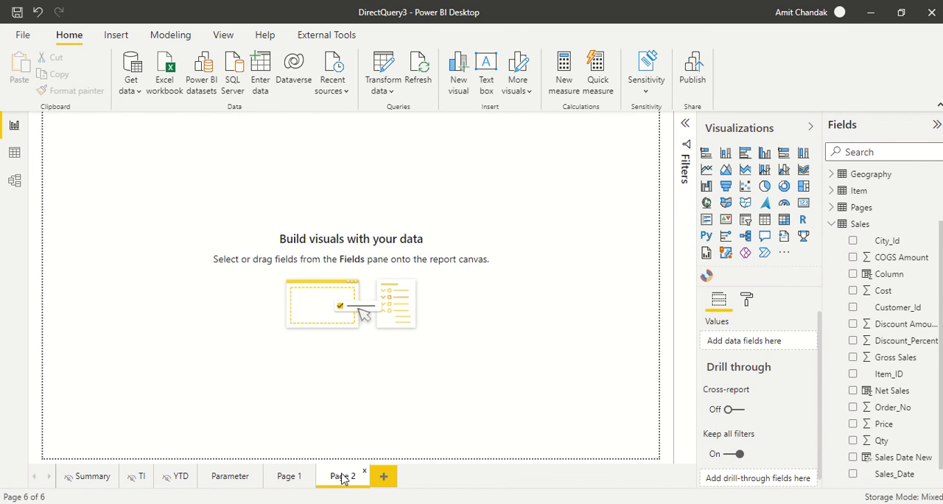
click(832, 224)
click(833, 213)
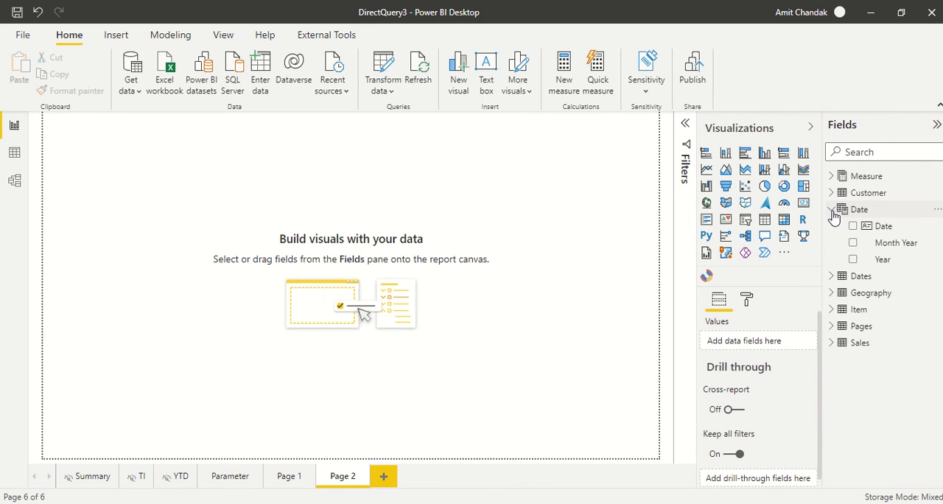
click(832, 210)
click(833, 226)
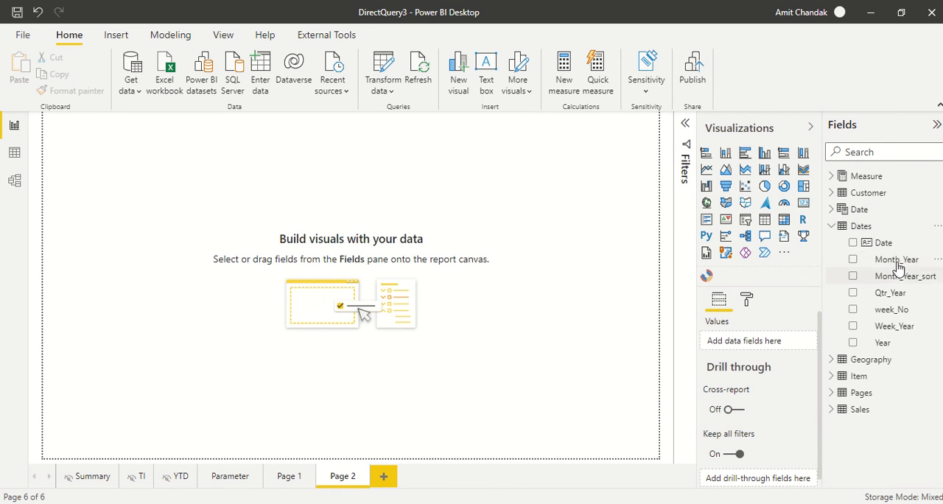
drag(897, 262, 215, 243)
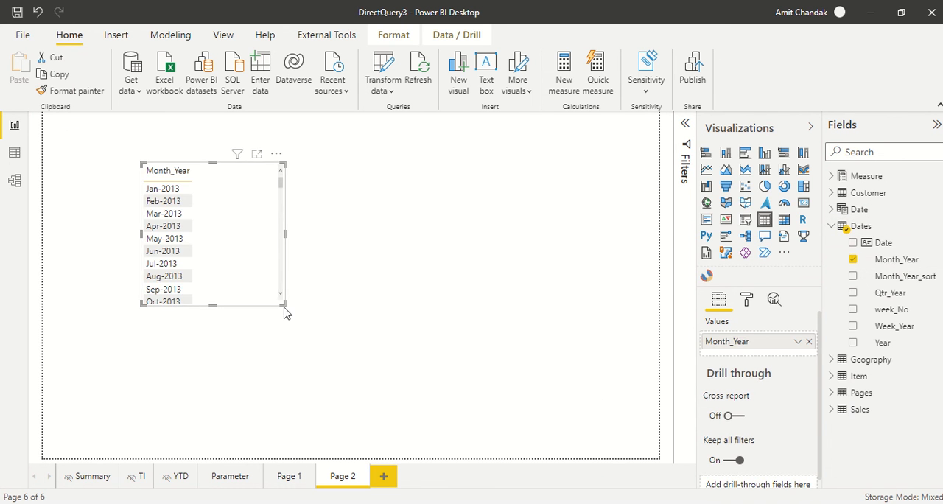
drag(281, 303, 332, 383)
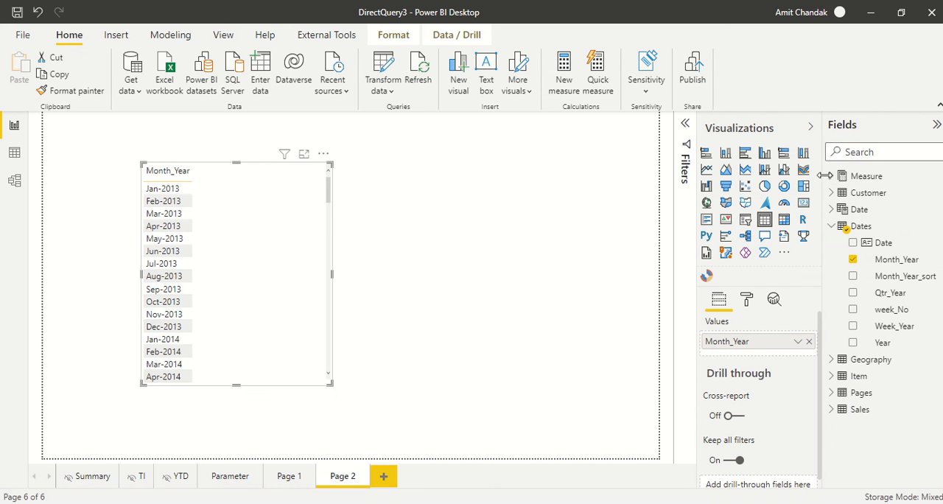
Step: Add the Net base measure to the Month_Year table, enlarge the visual and review its monthly rows
click(833, 177)
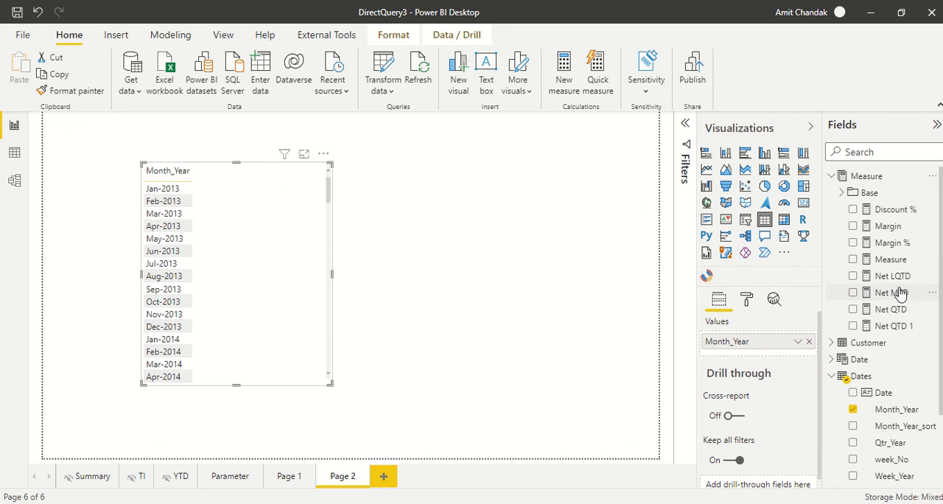
scroll(847, 357, down, 2)
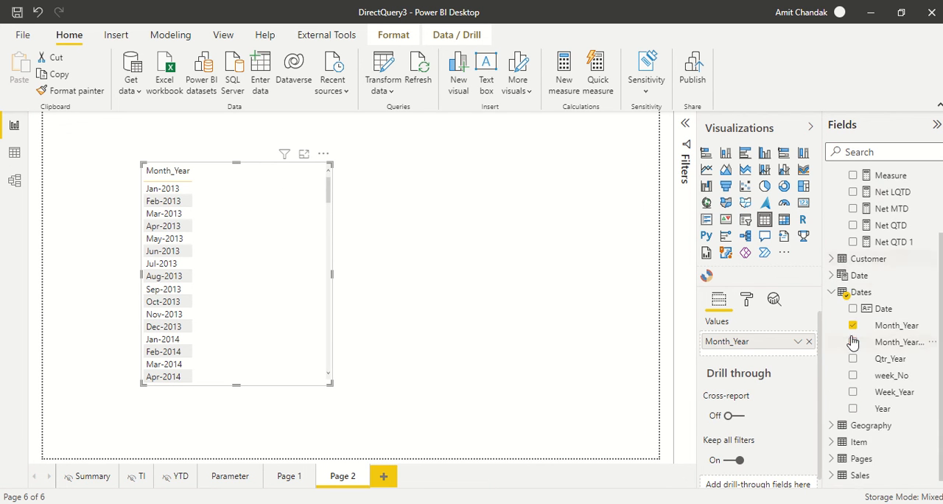
scroll(882, 298, up, 2)
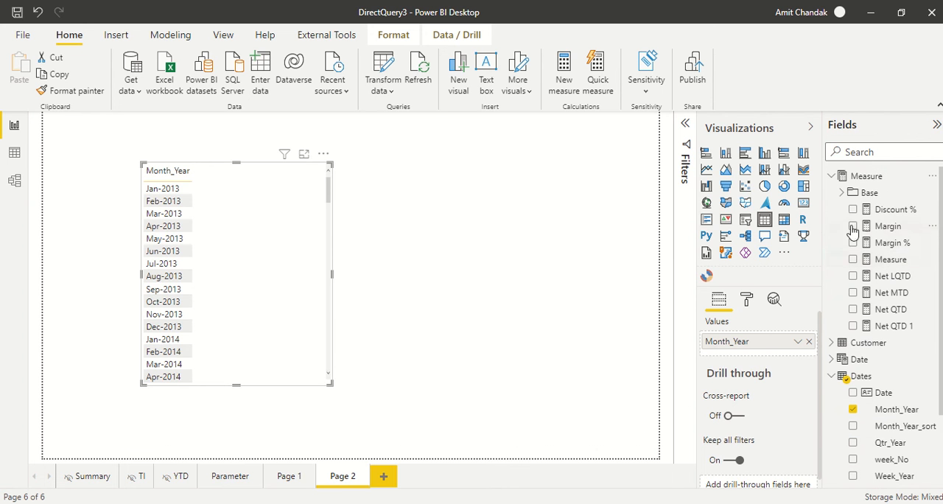
click(842, 193)
drag(902, 260, 270, 238)
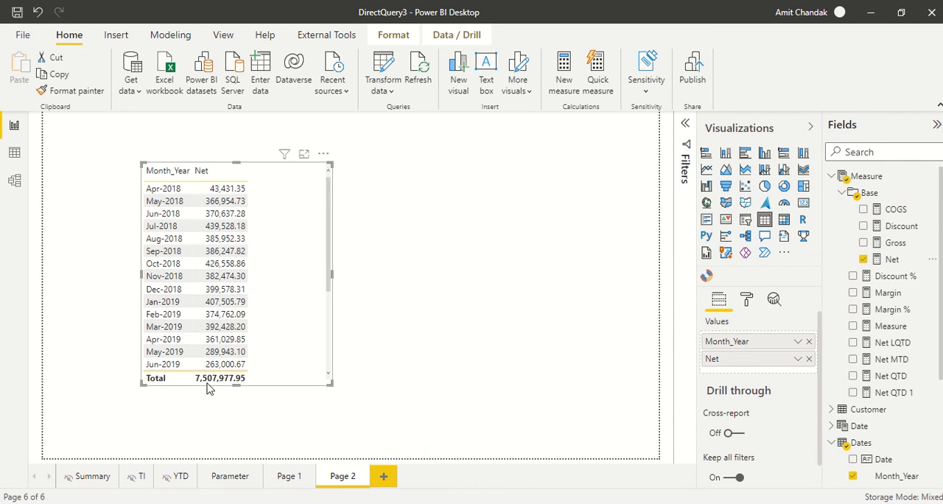
drag(329, 384, 360, 444)
scroll(270, 273, down, 3)
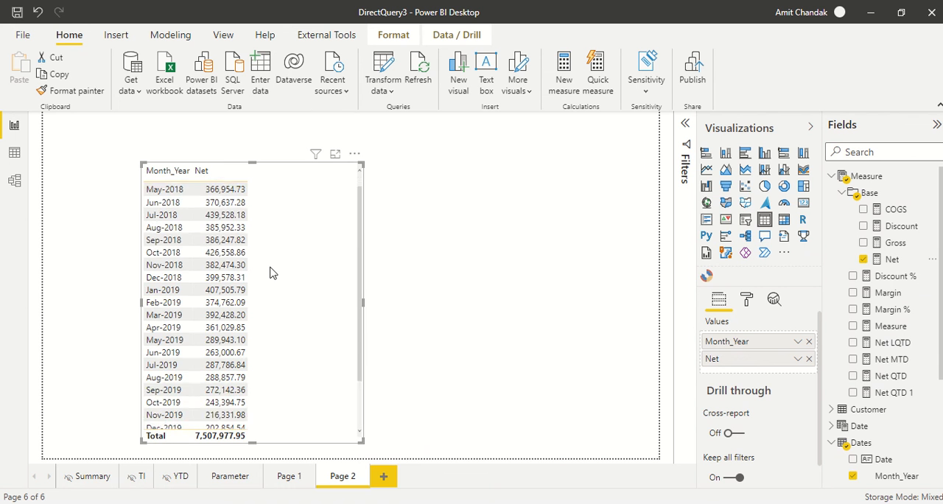
scroll(269, 272, up, 3)
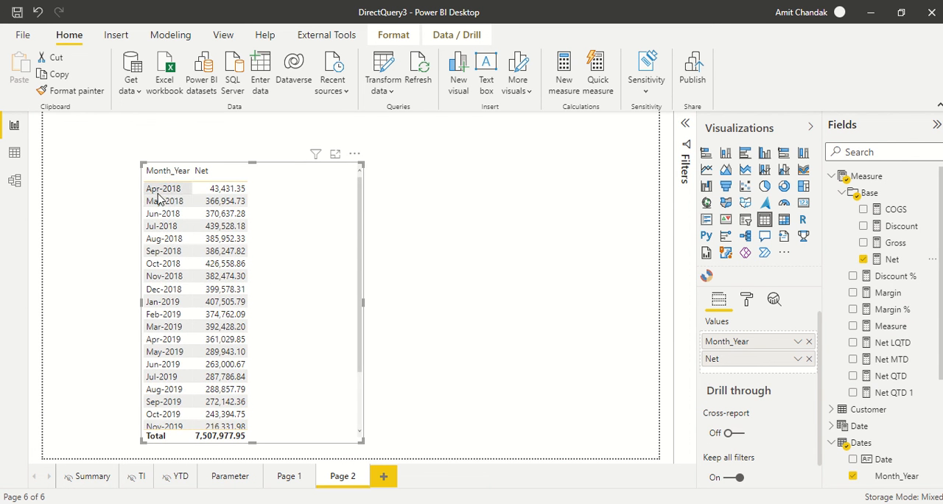
scroll(190, 332, down, 3)
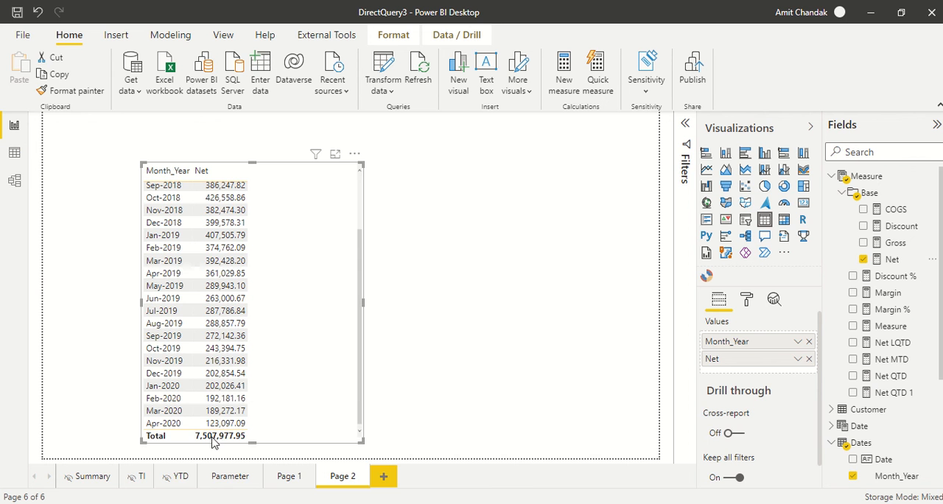
Step: In the model view, make the relationship between Sales_Date in Sales and Date in Dates inactive
click(9, 154)
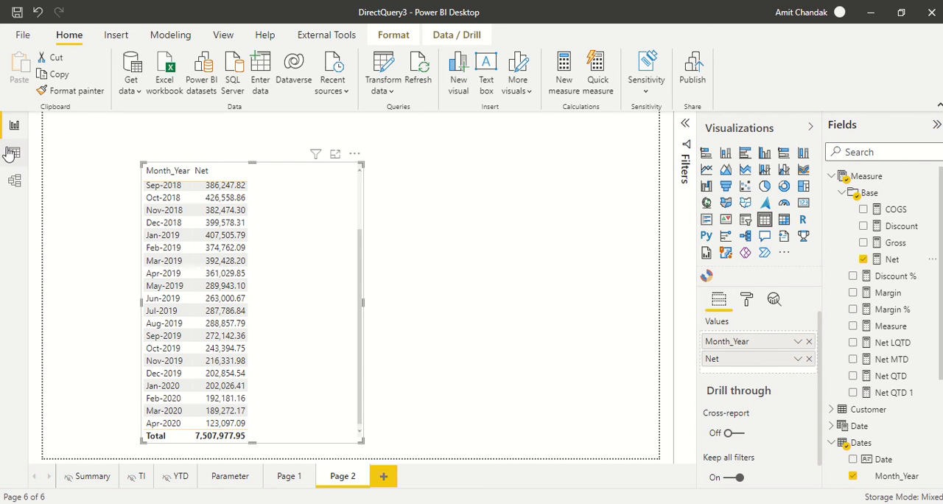
click(14, 182)
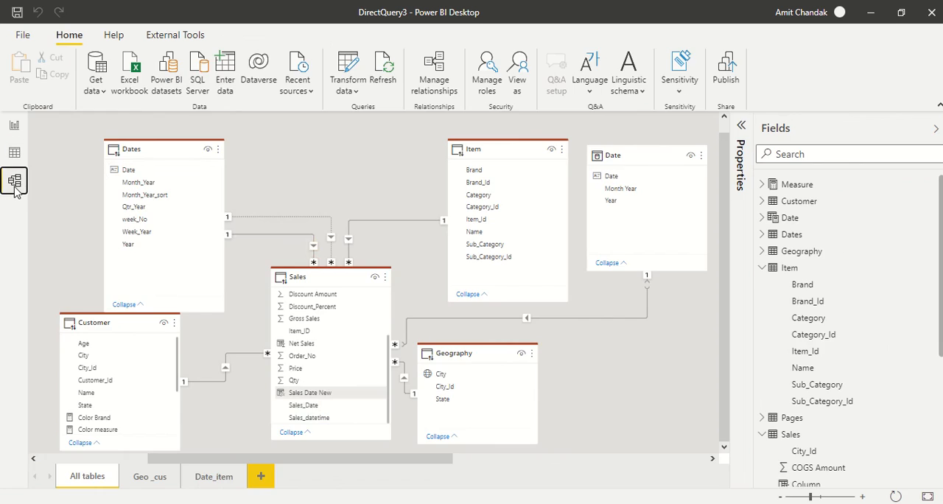
right_click(281, 242)
click(302, 263)
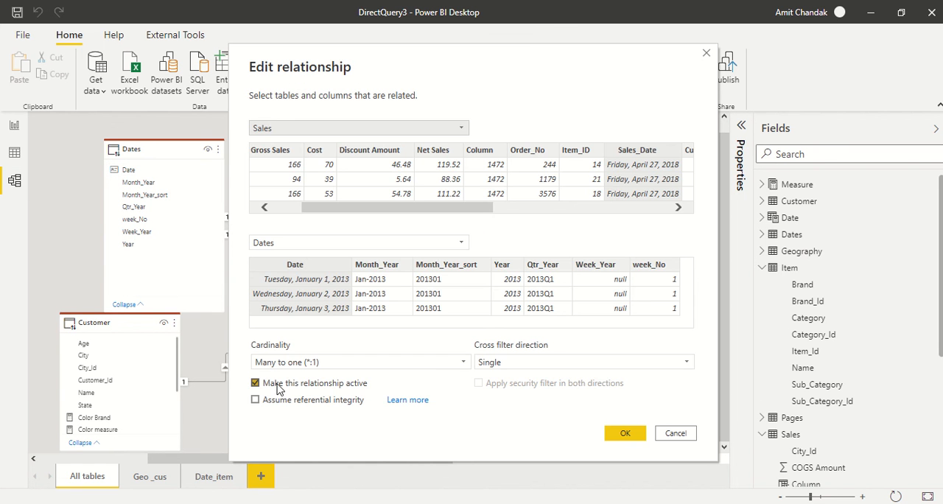
click(625, 434)
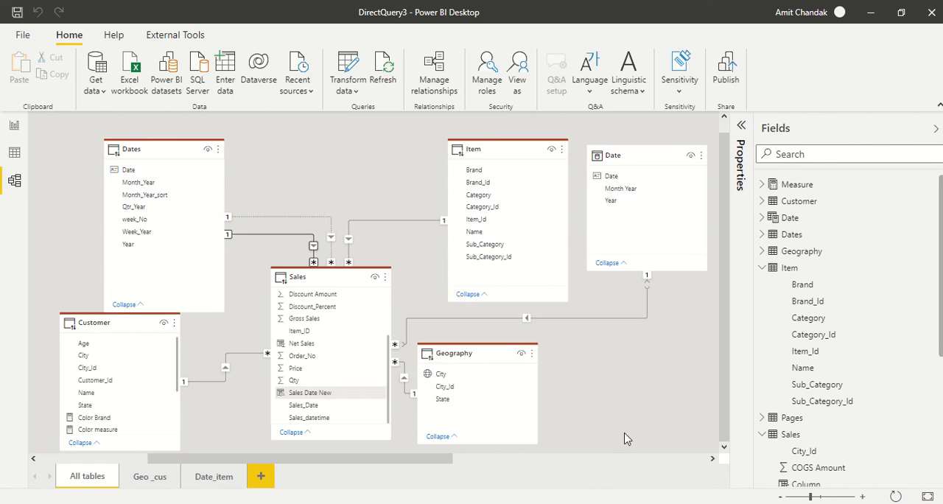
Step: Make the relationship between Sales Date New in Sales and Date in Dates active
double_click(292, 219)
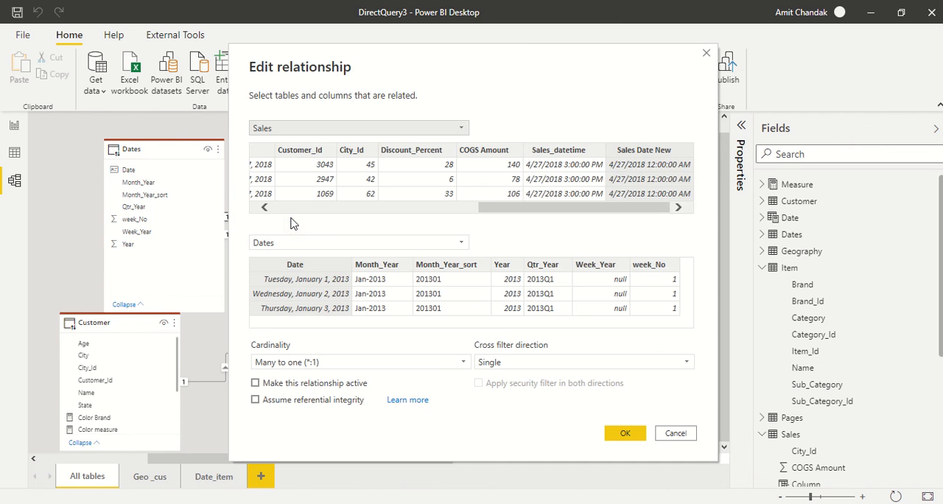
click(288, 386)
click(622, 434)
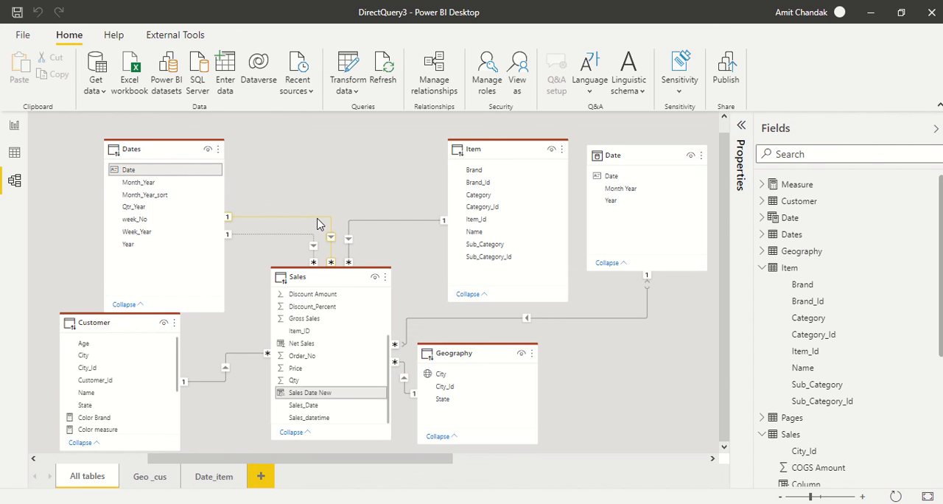
Step: Return to the report and check the Net values by Month_Year under the changed relationship
click(15, 125)
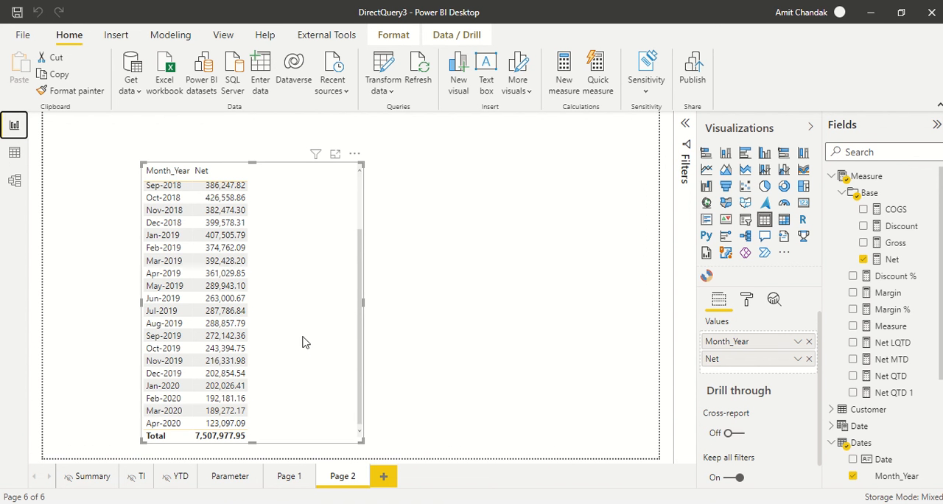
scroll(304, 342, up, 3)
click(501, 306)
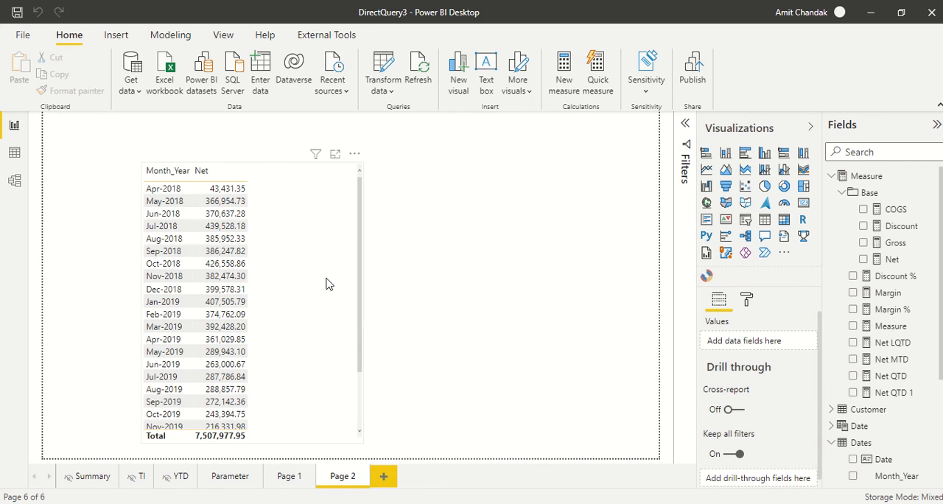
Step: Add State from the Geography table beside the monthly table and show it as a slicer
scroll(888, 339, down, 4)
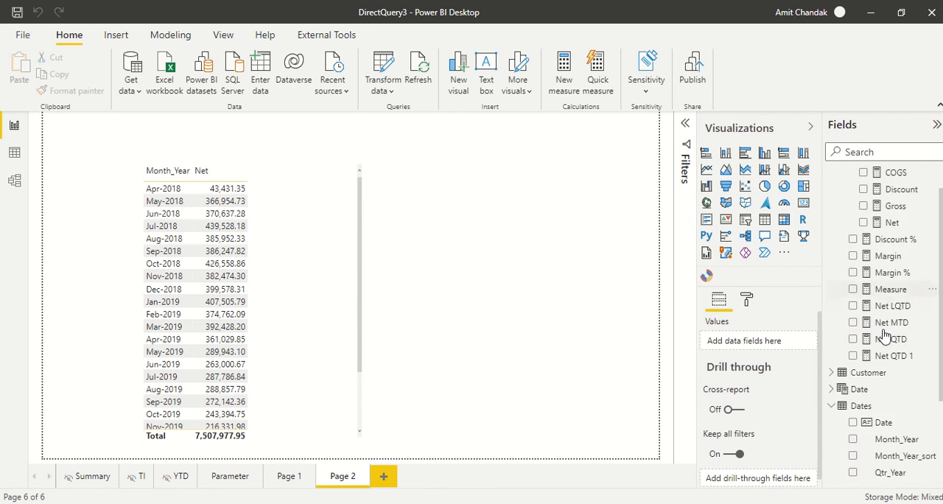
click(844, 425)
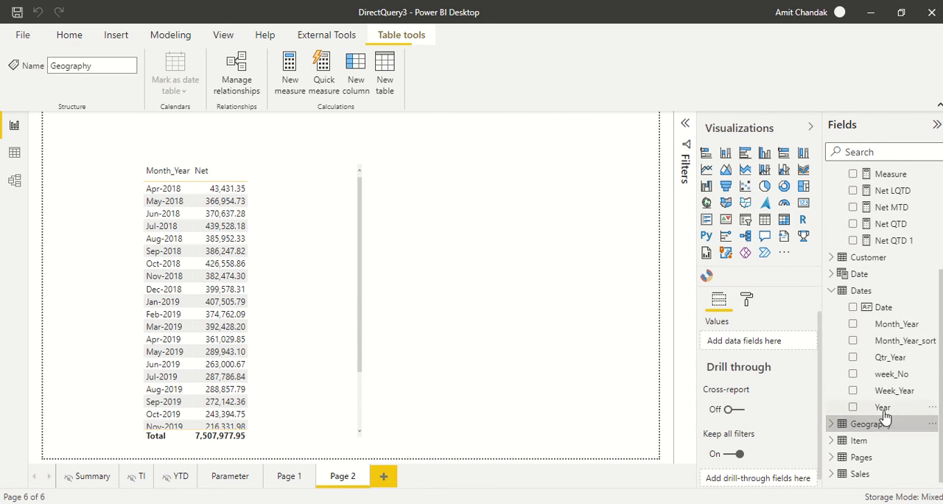
click(832, 425)
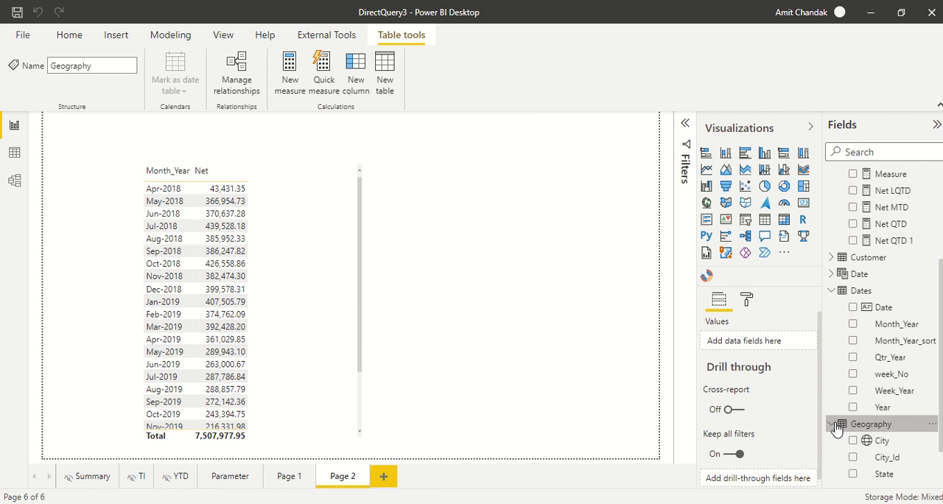
drag(888, 428, 523, 203)
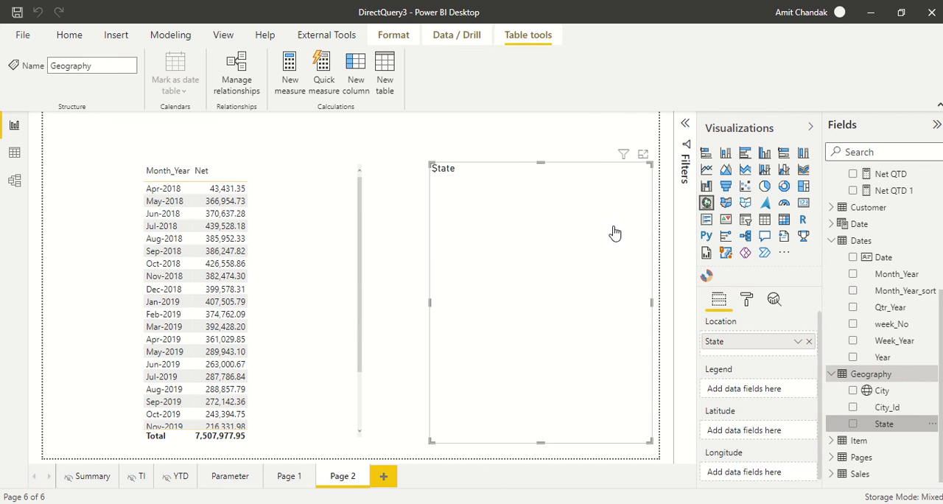
click(745, 219)
Step: Test the State slicer with California, District of Columbia, Florida, Georgia and Hawaii in turn, and clear the last selection
click(439, 218)
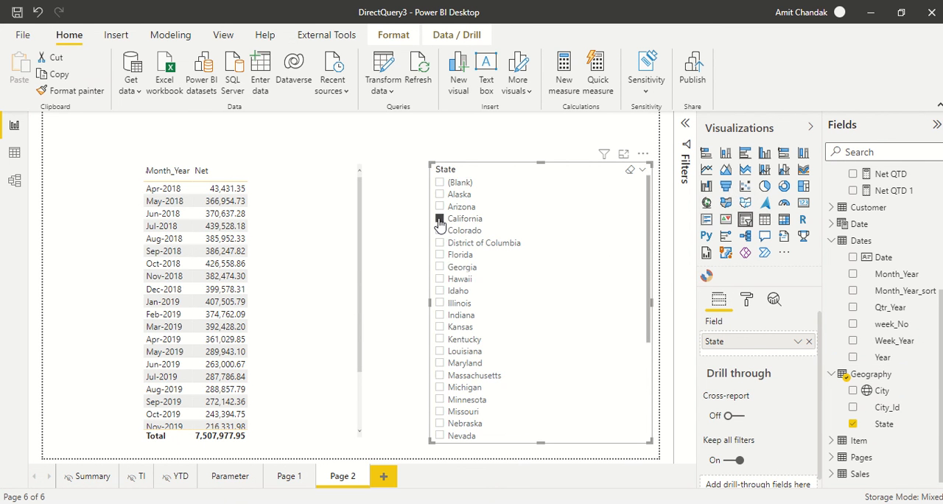
click(440, 243)
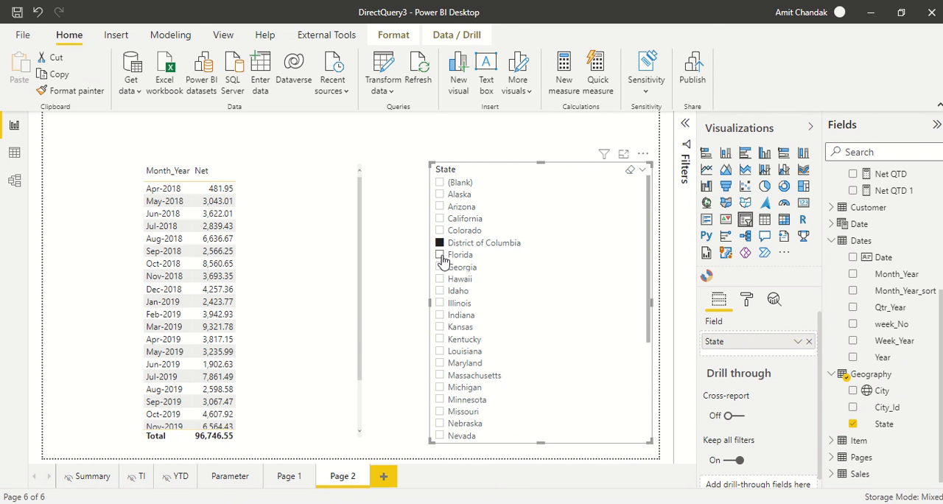
click(440, 255)
click(440, 266)
click(439, 278)
click(440, 279)
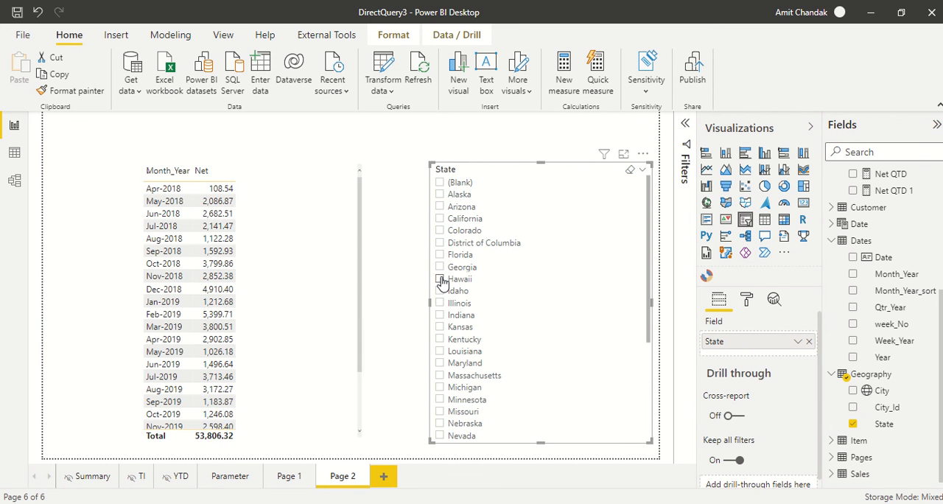